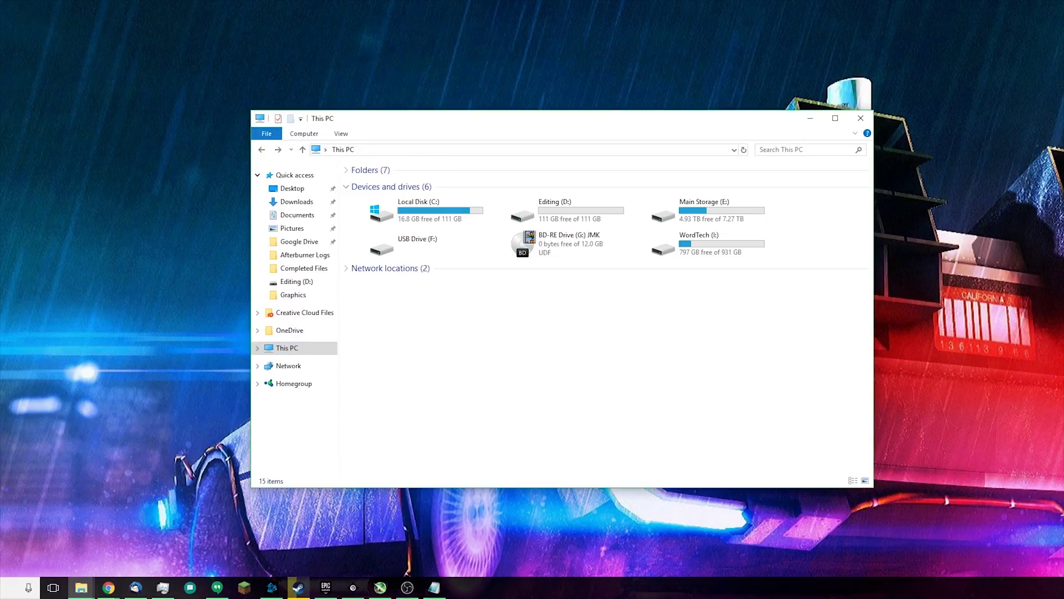
Reposition the This PC File Explorer window on screen.
mouse_move(81, 588)
drag(589, 121, 544, 118)
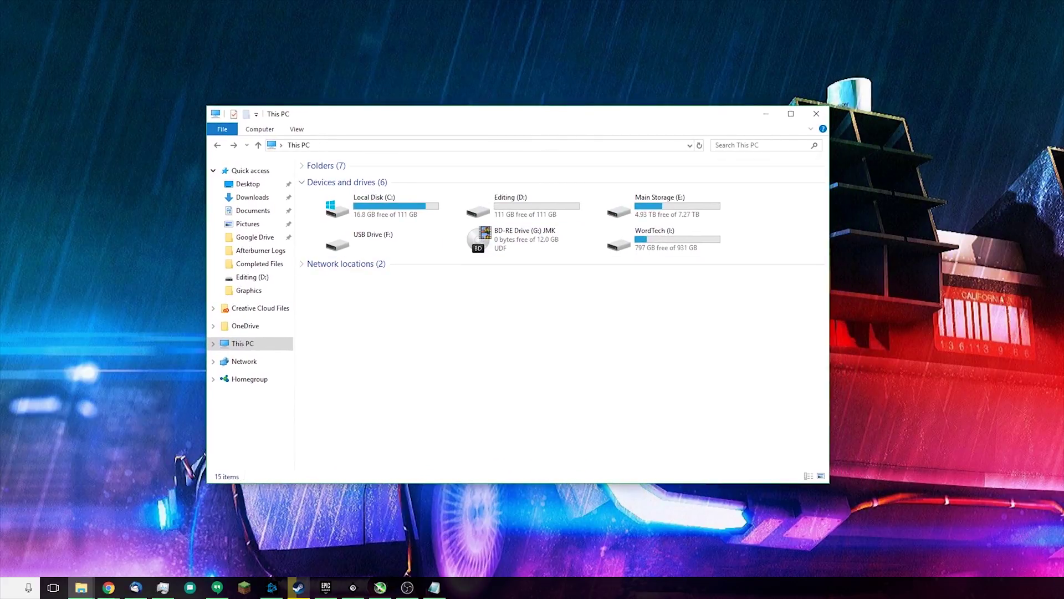
mouse_move(463, 113)
mouse_down()
mouse_move(488, 116)
mouse_move(476, 117)
mouse_up()
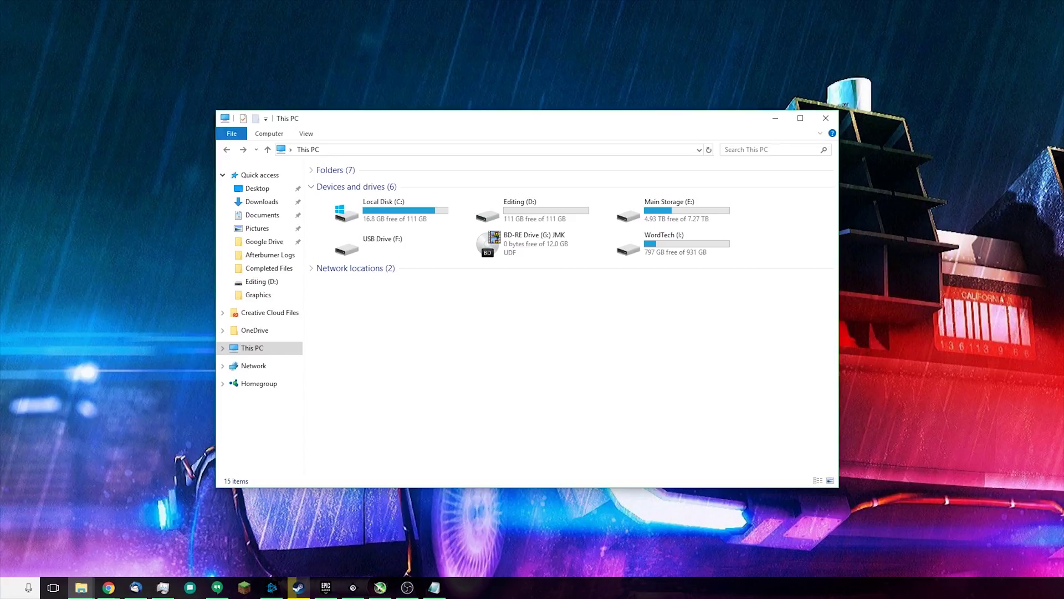
mouse_move(471, 117)
mouse_down()
mouse_move(459, 99)
mouse_move(455, 118)
mouse_up()
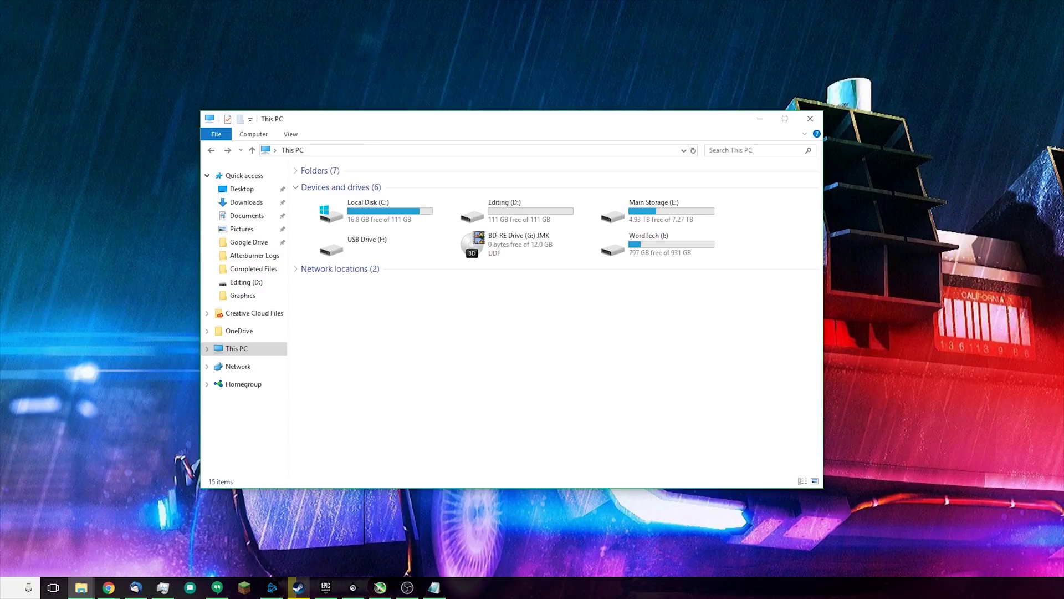
Launch Post Haste, bring its window fully into view, and delete the old Project Name.
key(super)
key(super+s)
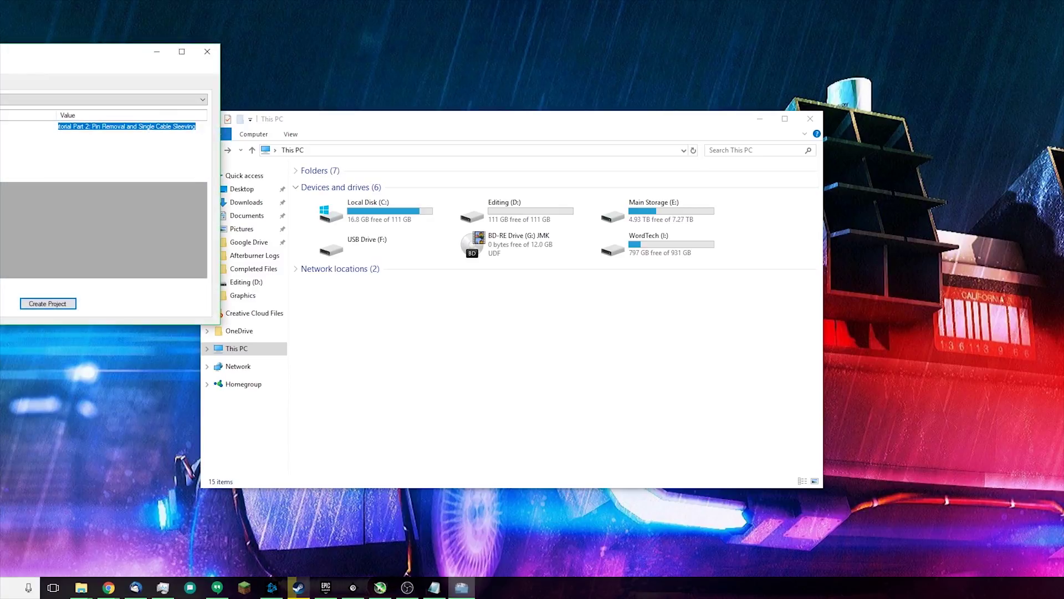
drag(95, 55, 476, 127)
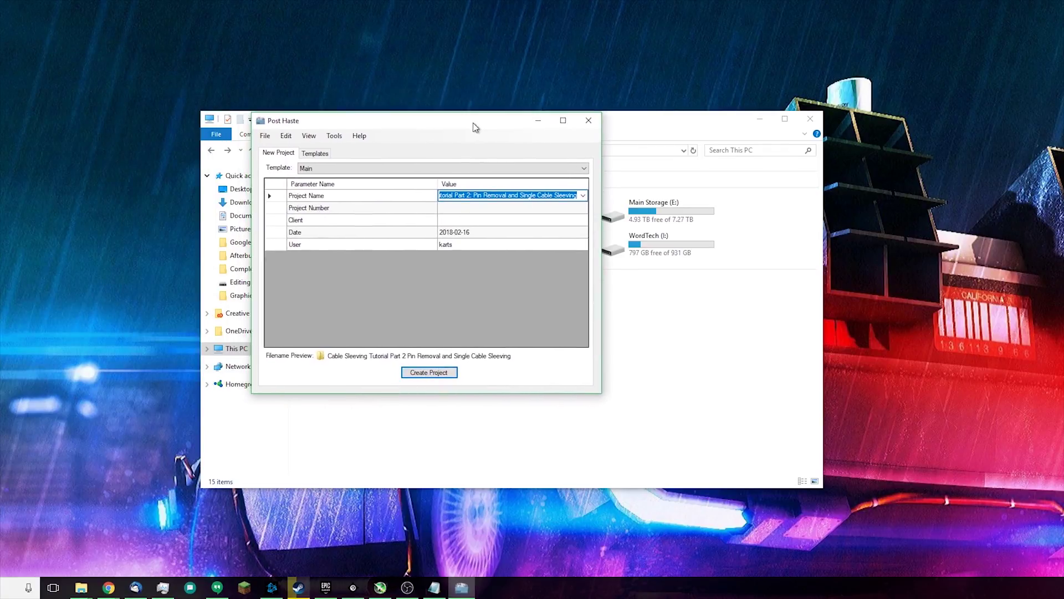
key(Delete)
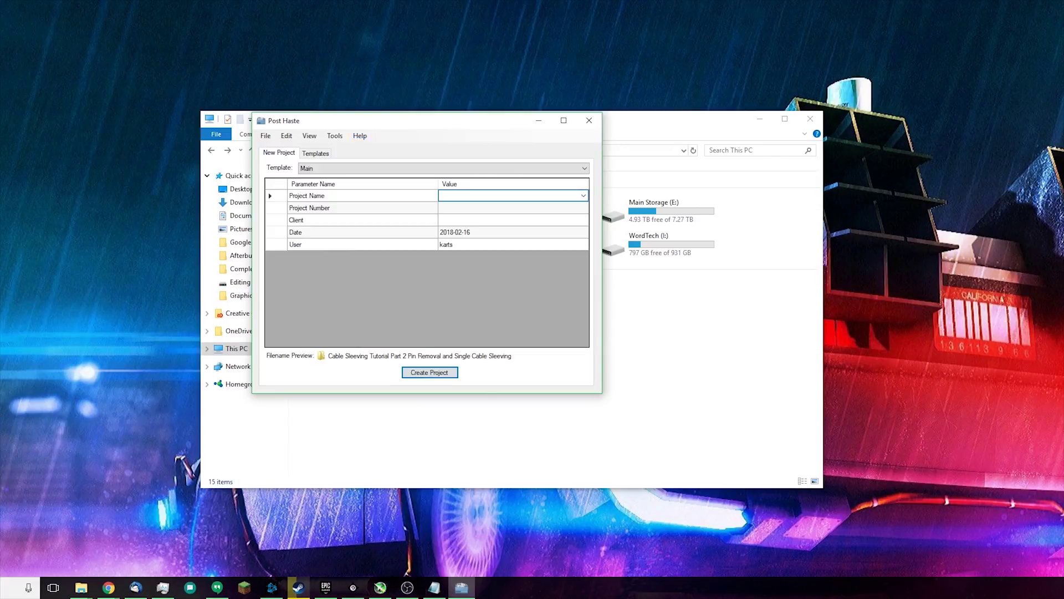
drag(358, 121, 415, 140)
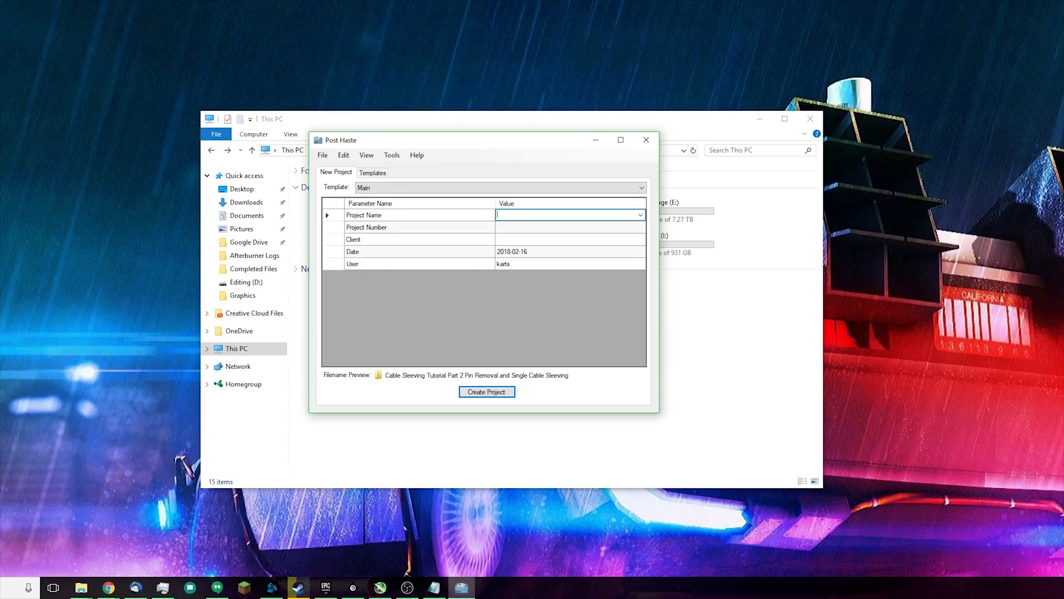
mouse_move(490, 127)
mouse_down()
mouse_move(499, 130)
mouse_move(480, 136)
mouse_up()
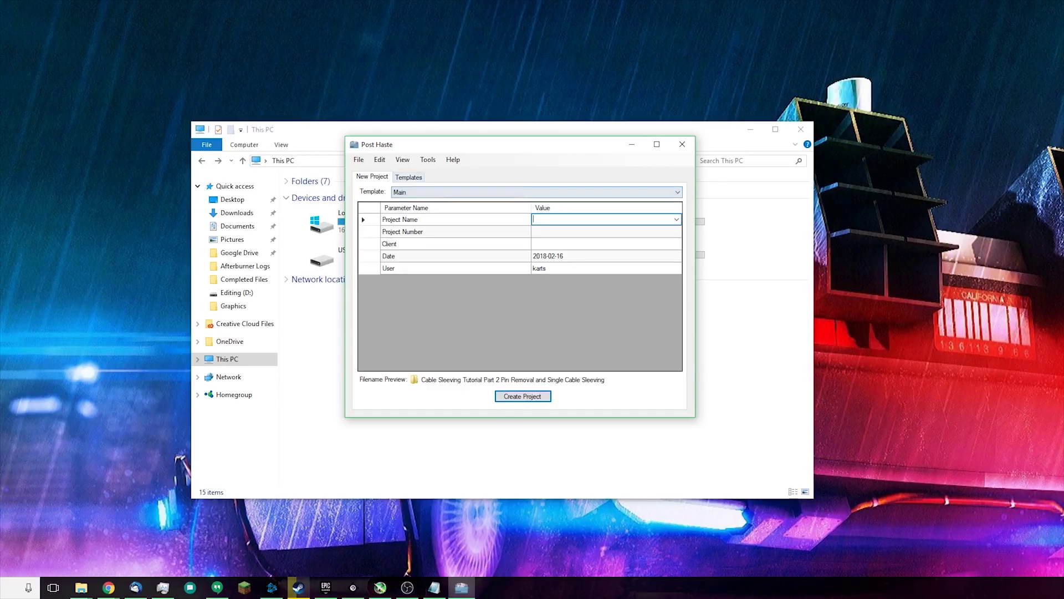
click(408, 177)
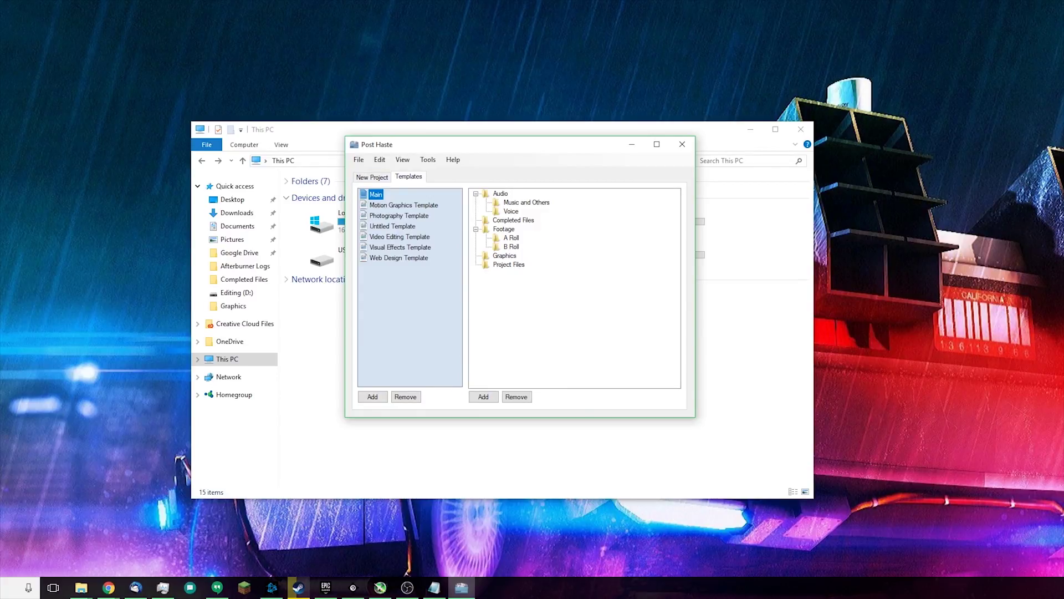
click(372, 177)
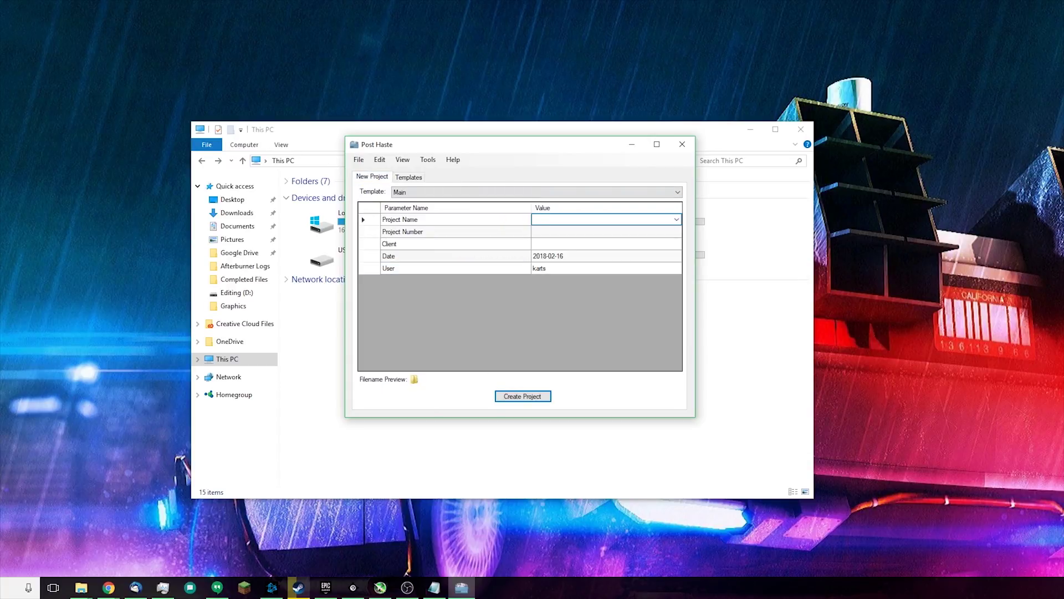
Name the project 'Test' and create it on the WordTech (I:) drive.
text(Test)
click(522, 396)
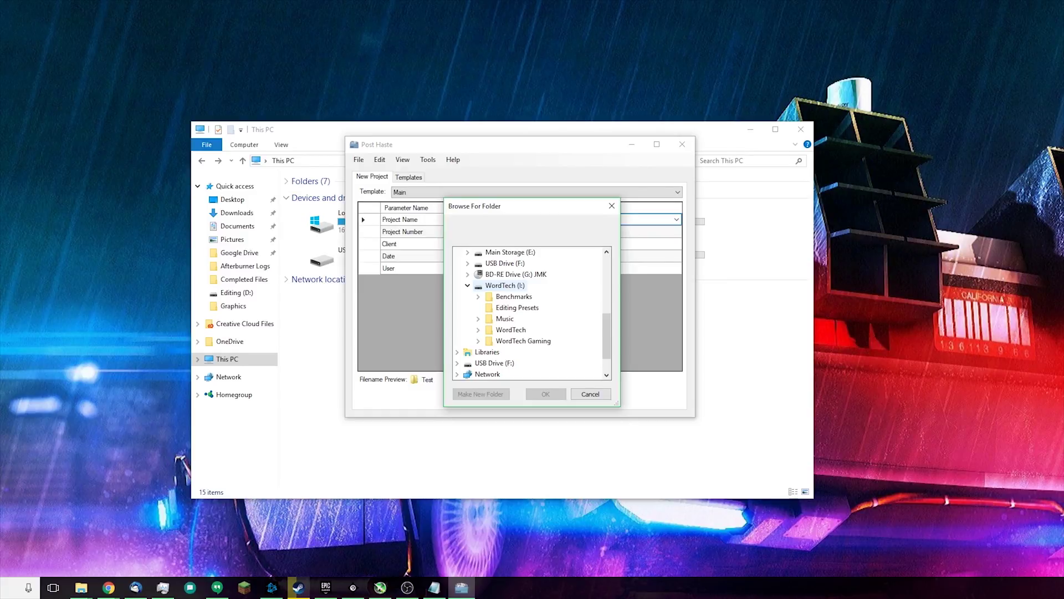
click(505, 285)
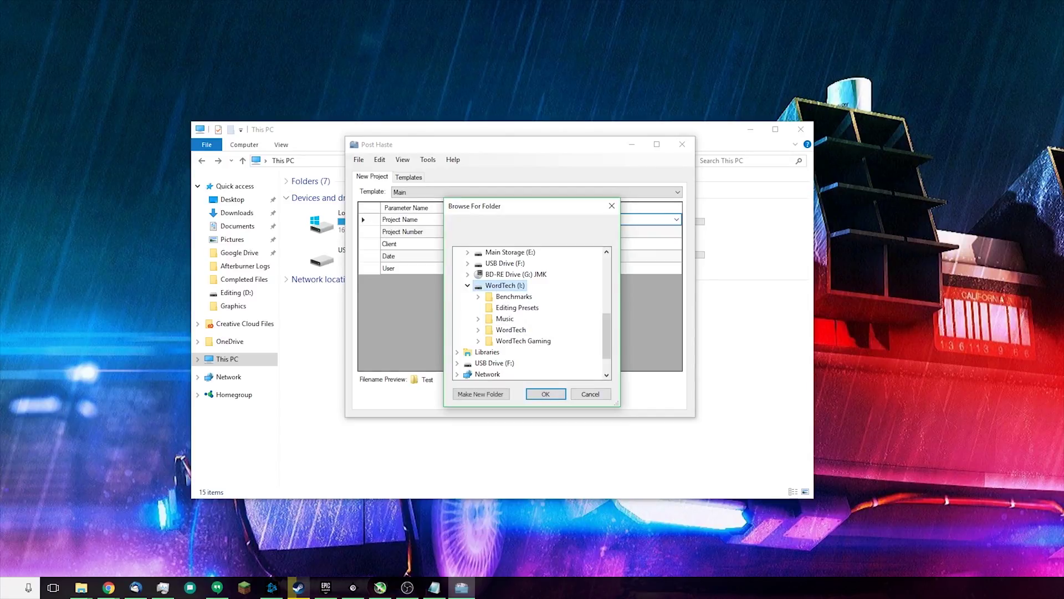
click(546, 393)
click(554, 395)
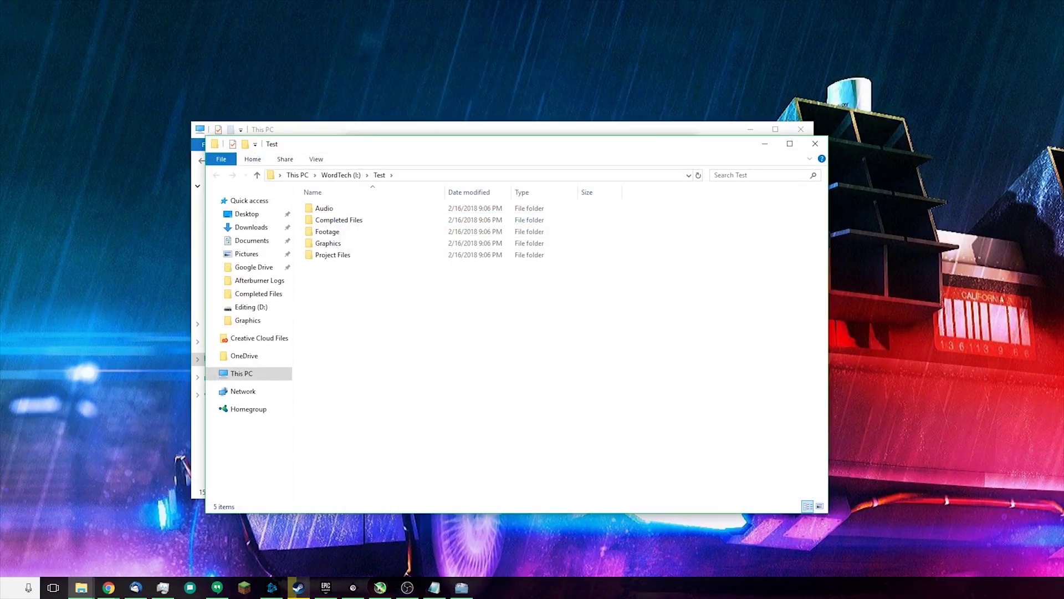
Inspect the new Audio > Voice and Footage > A Roll subfolders, returning to Footage.
double_click(325, 208)
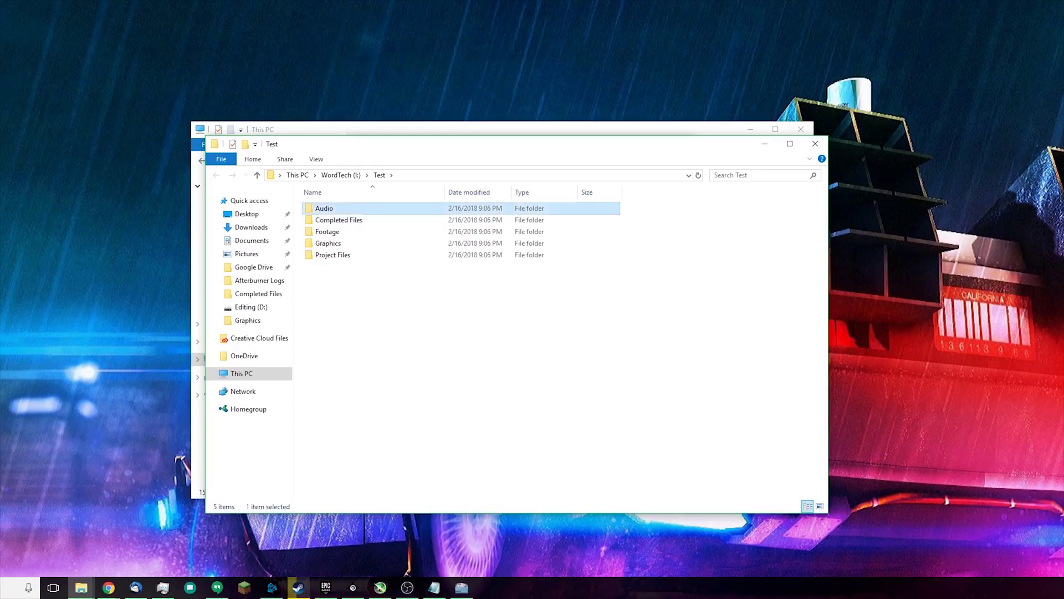
double_click(360, 220)
key(BackSpace)
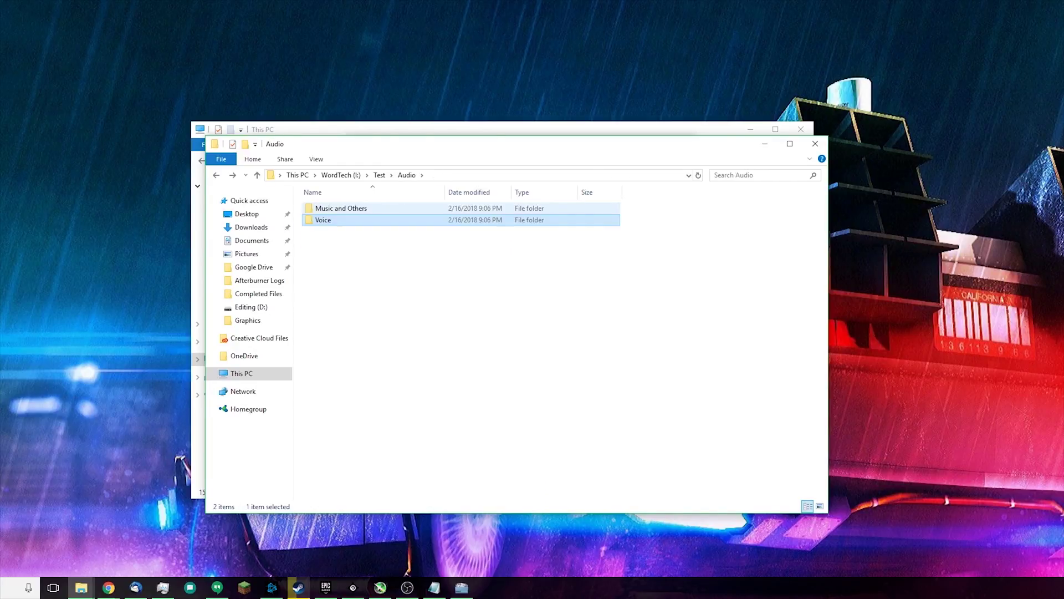
key(BackSpace)
key(Down)
key(Down)
key(Return)
key(Down)
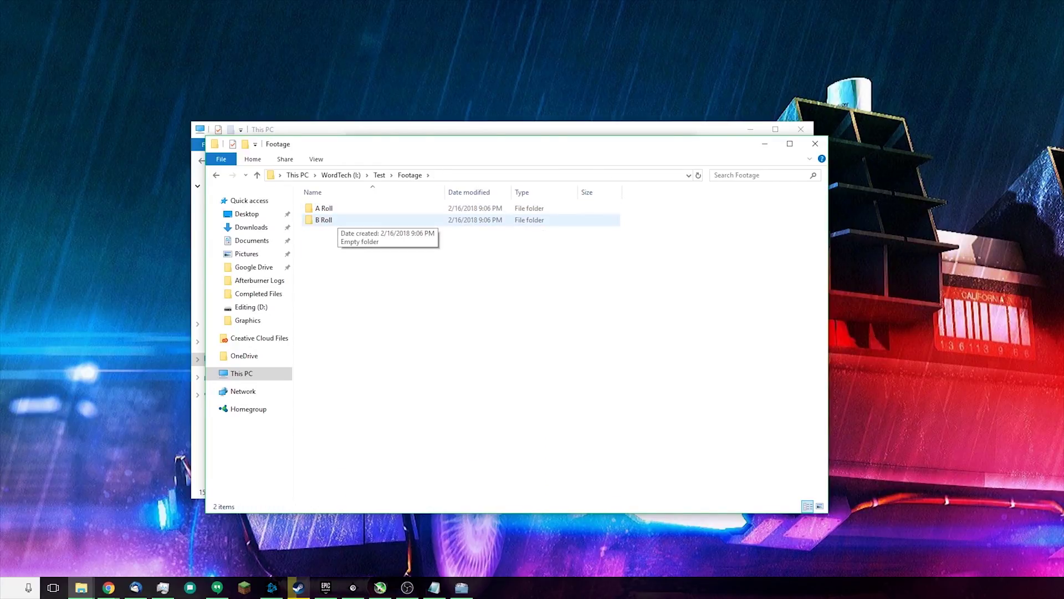
key(Return)
key(BackSpace)
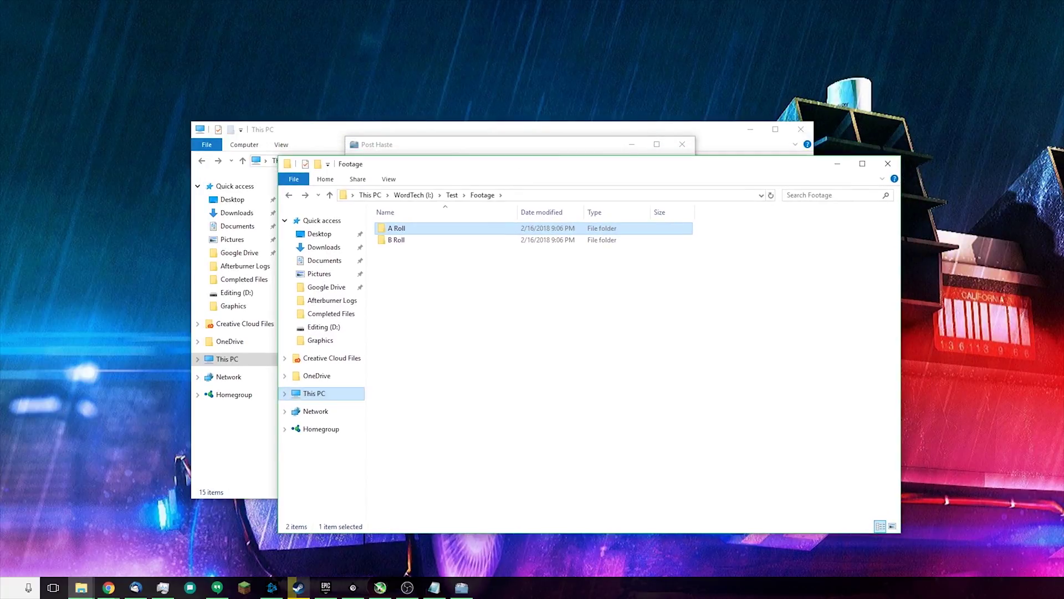
Open Main Storage (E:) from This PC and select Test Footage.mp4.
click(314, 393)
double_click(721, 283)
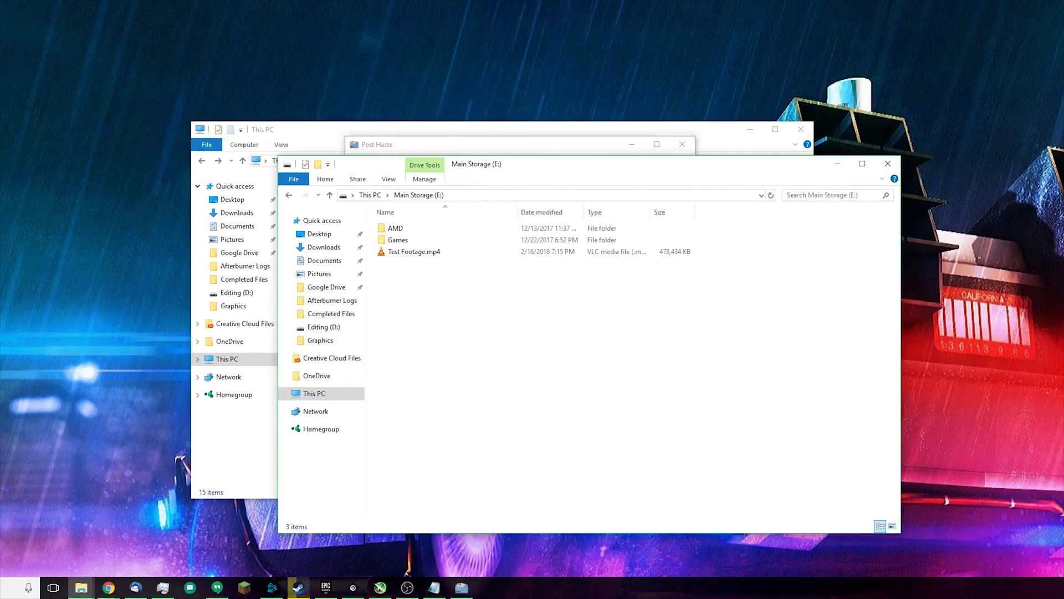
click(414, 251)
click(414, 252)
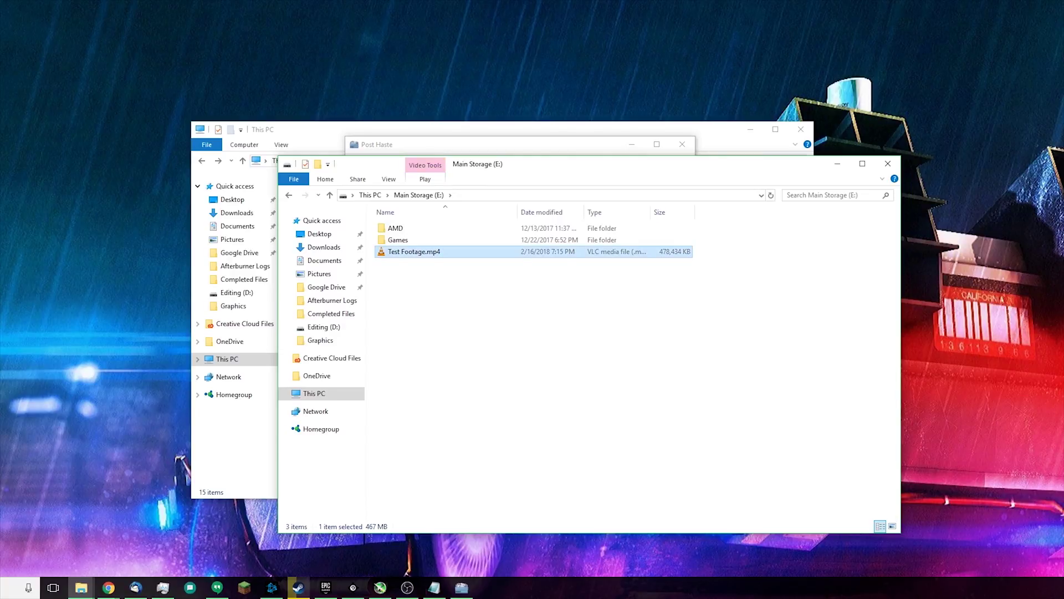
Cut Test Footage.mp4 and open the WordTech (I:) drive.
right_click(405, 252)
click(429, 404)
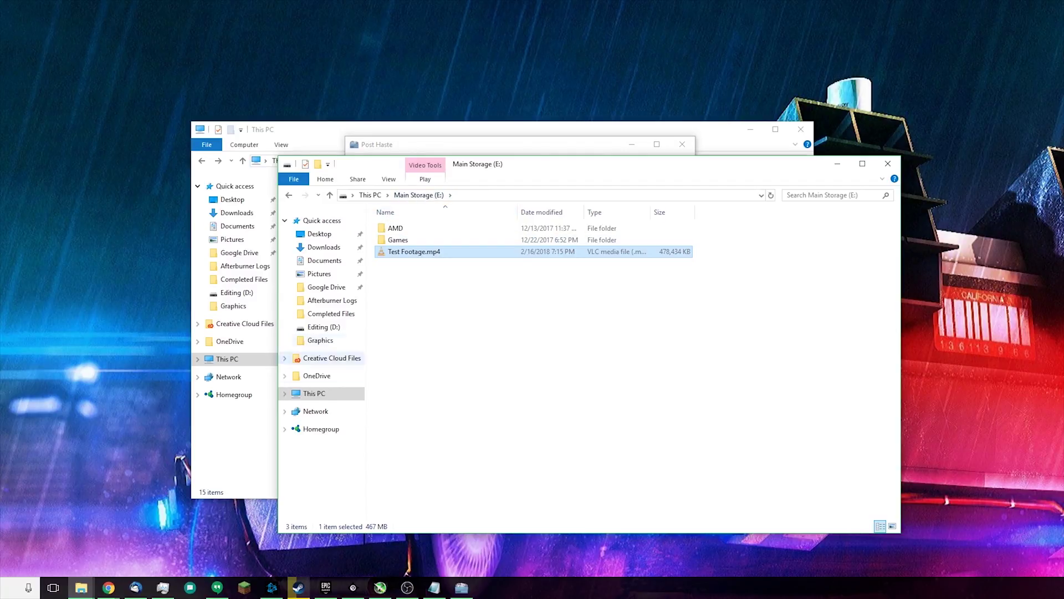
click(314, 393)
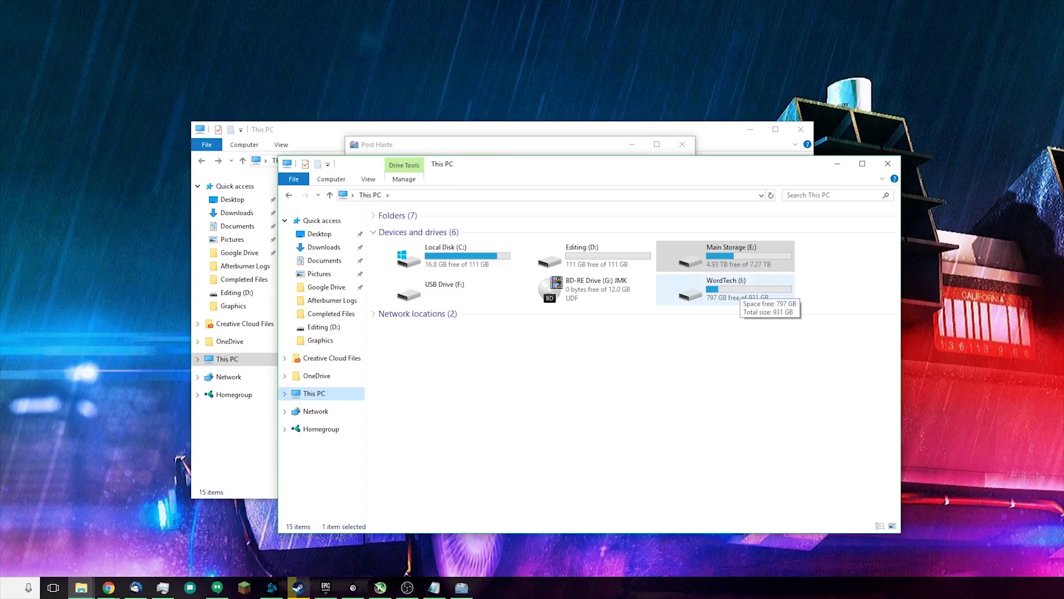
double_click(731, 288)
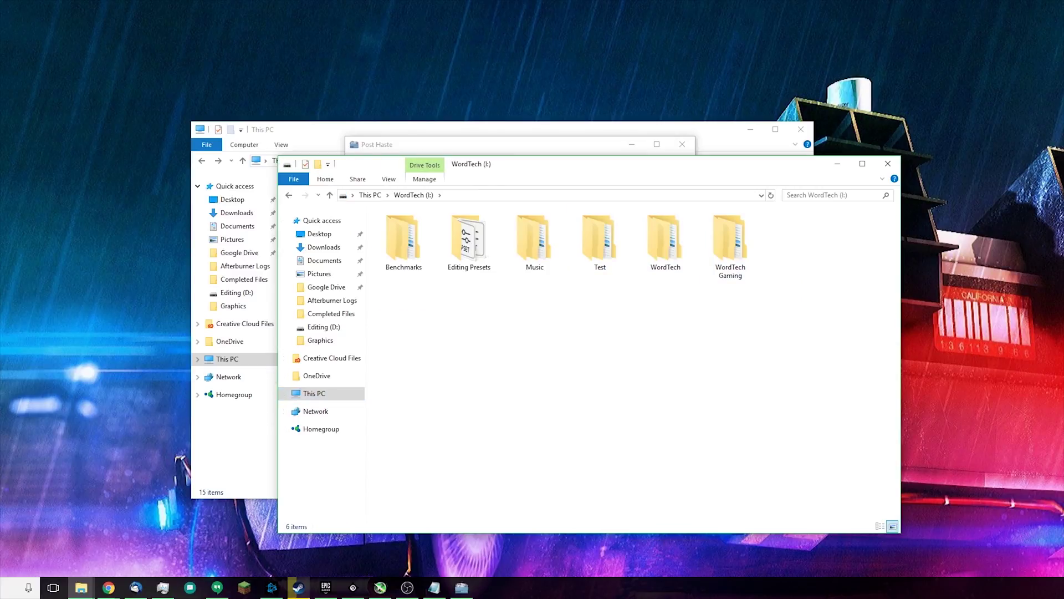
Open the Test project's Footage > A Roll folder on WordTech.
double_click(600, 239)
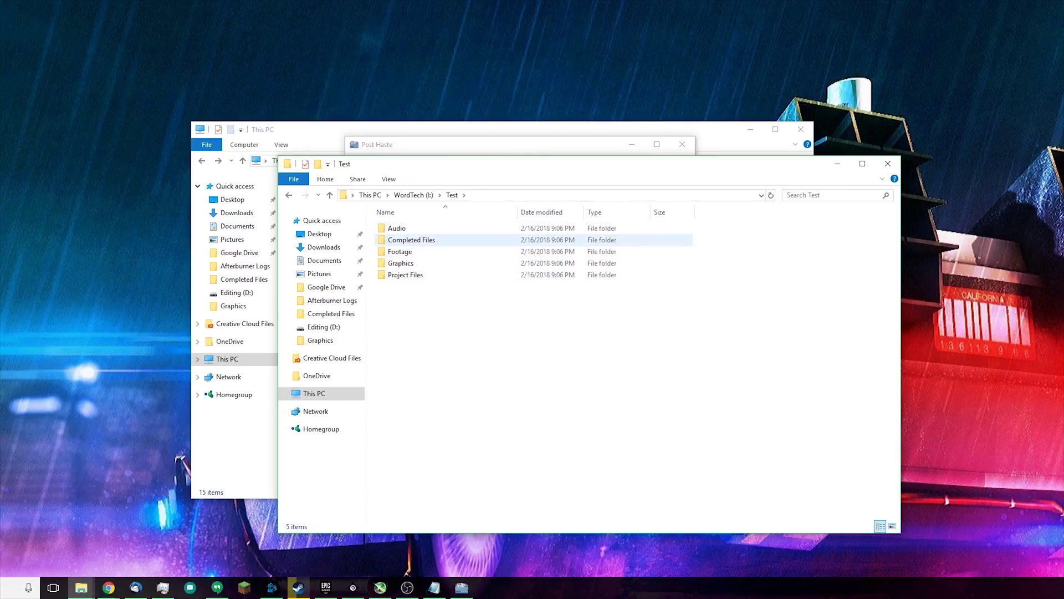
double_click(399, 251)
click(396, 228)
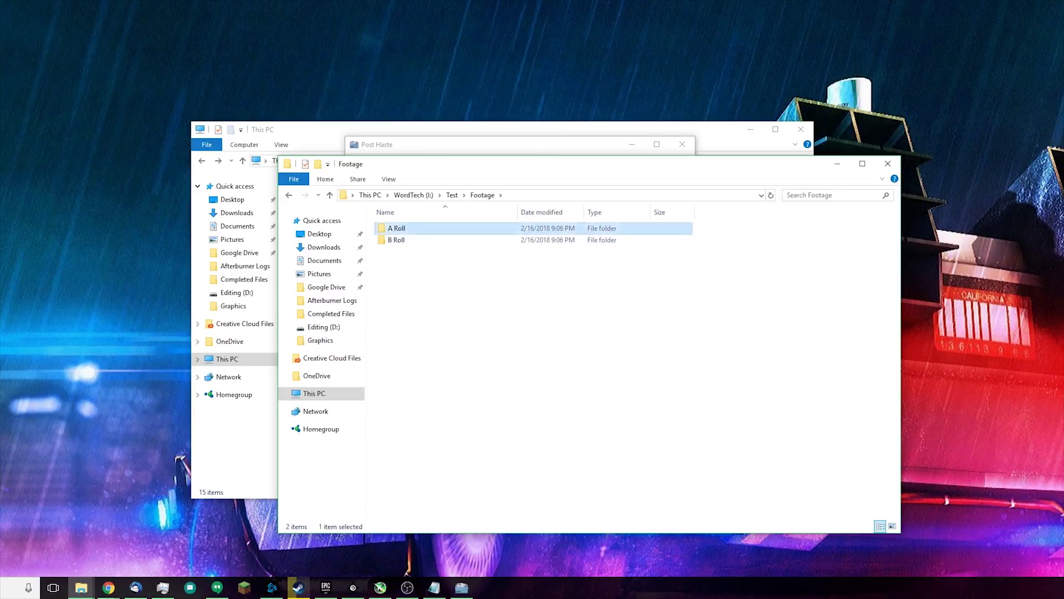
double_click(397, 228)
right_click(434, 262)
Paste Test Footage.mp4 into A Roll and return to the Test folder.
click(460, 356)
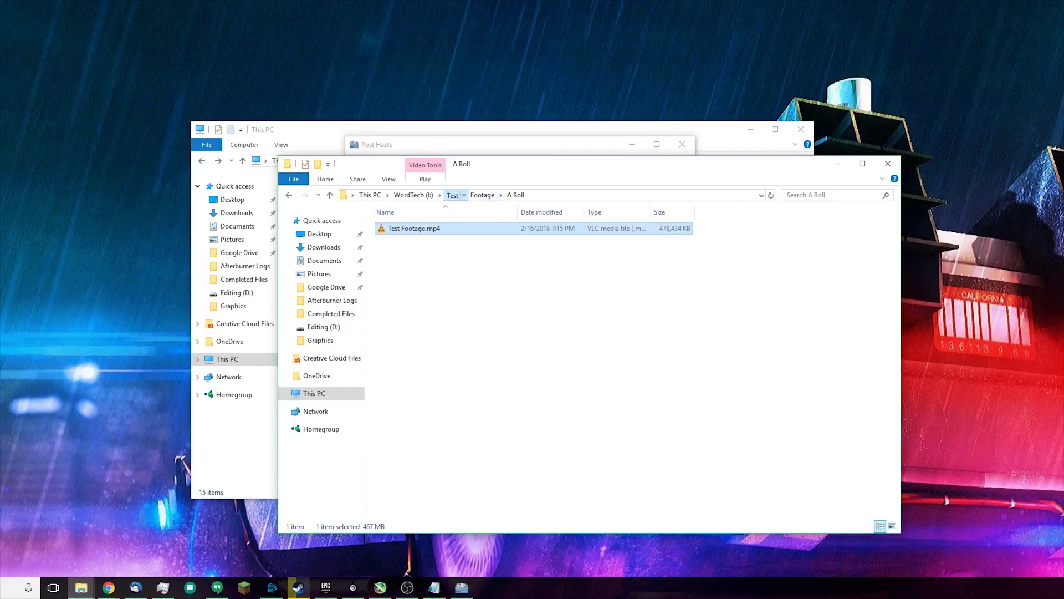
click(451, 194)
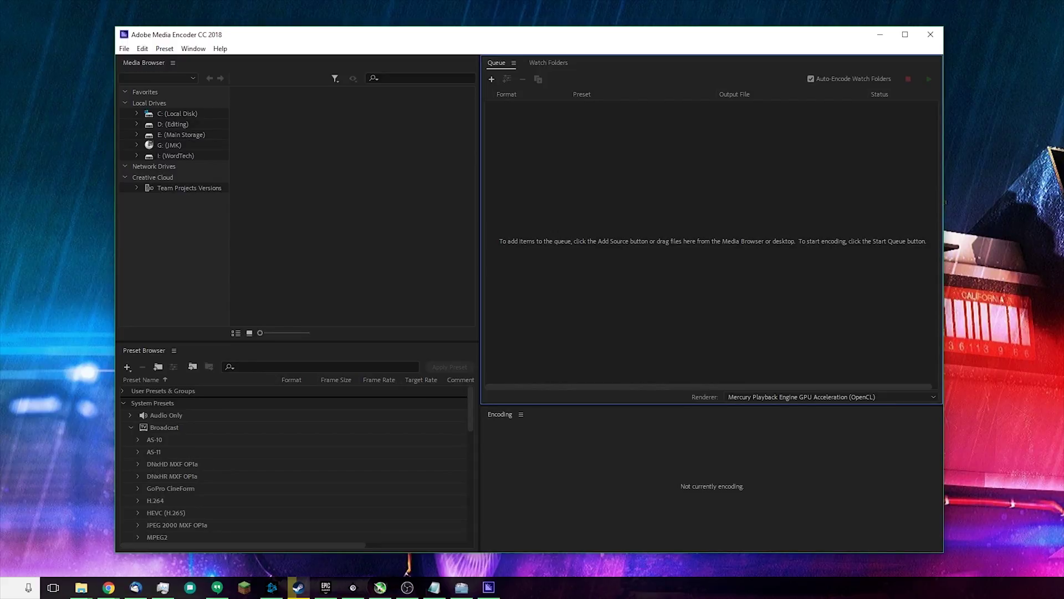
Add Test Footage.mp4 from I:\Test\Footage\A Roll to the queue via Ctrl+I.
key(ctrl+i)
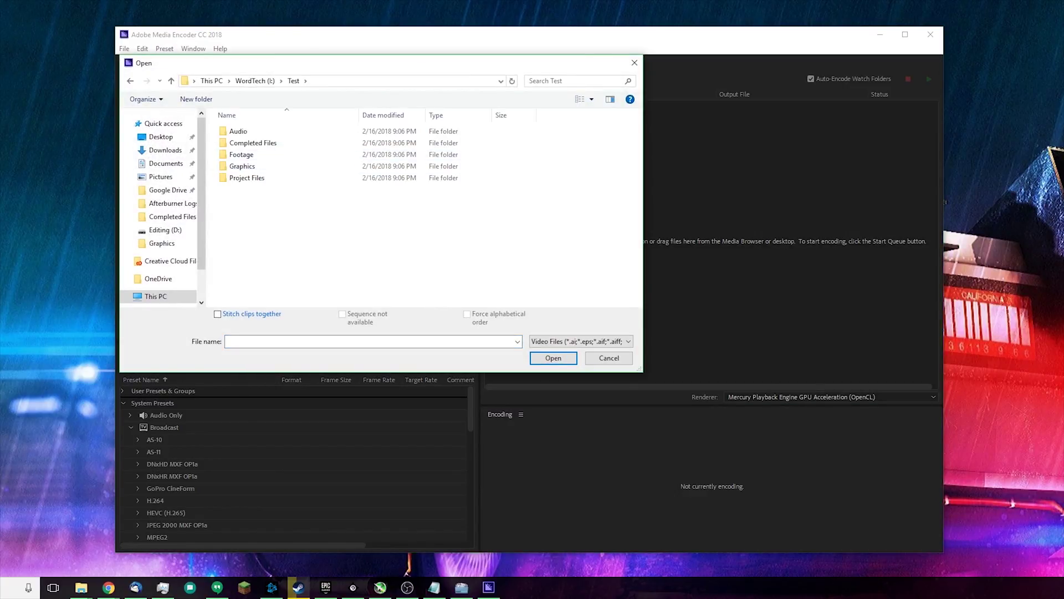
double_click(243, 142)
double_click(238, 131)
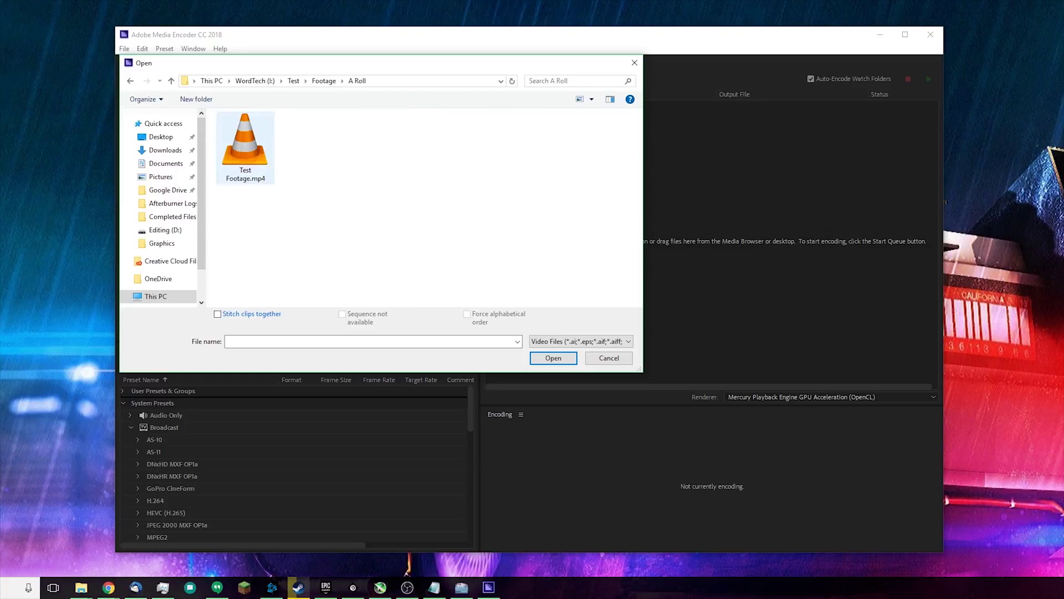
click(245, 147)
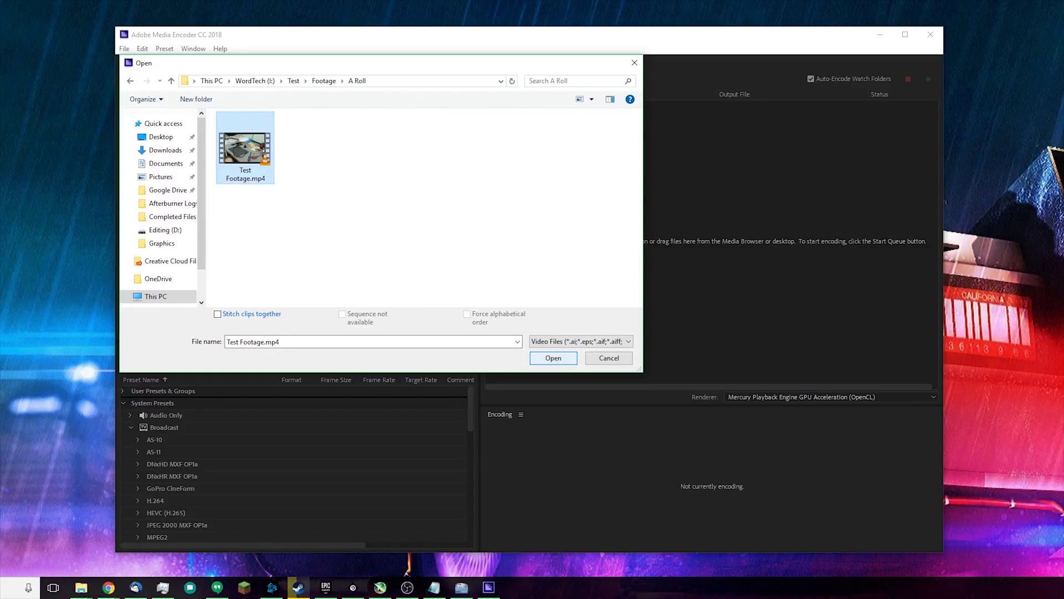
click(553, 358)
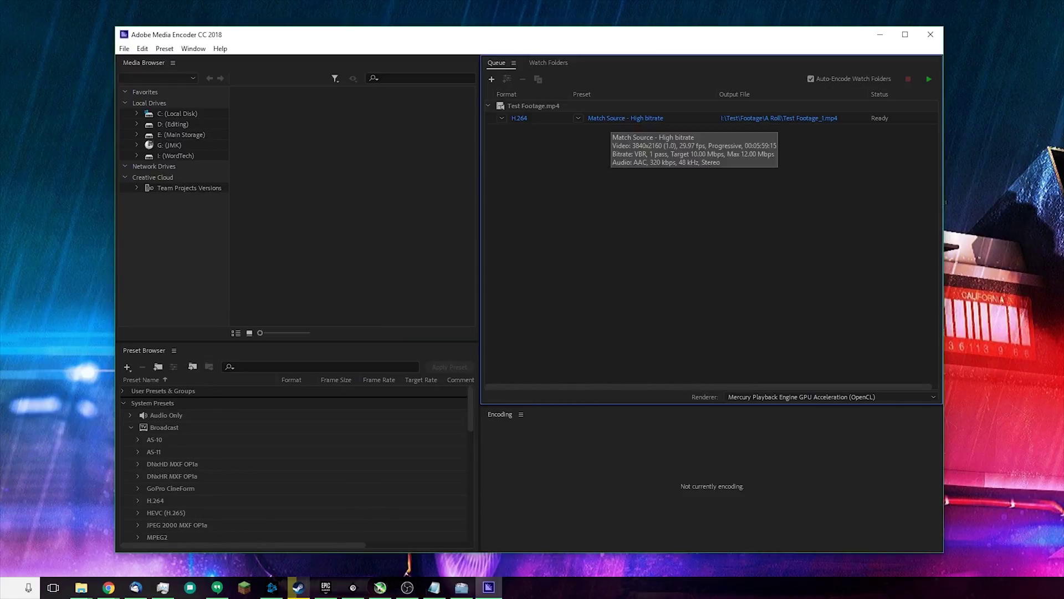
Open the queued clip's Export Settings, still on H.264.
click(626, 118)
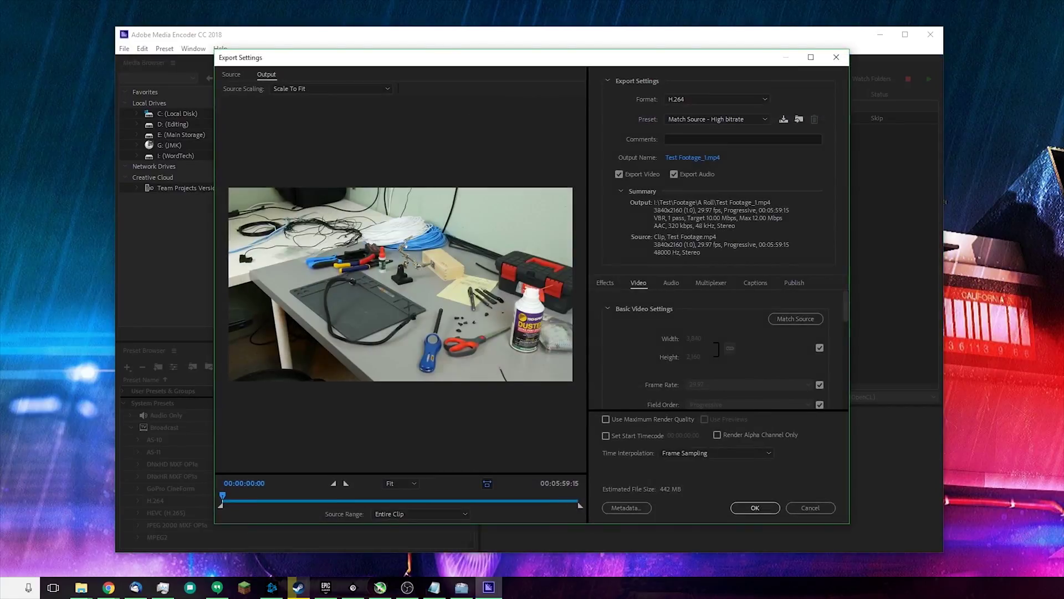
drag(377, 57, 361, 61)
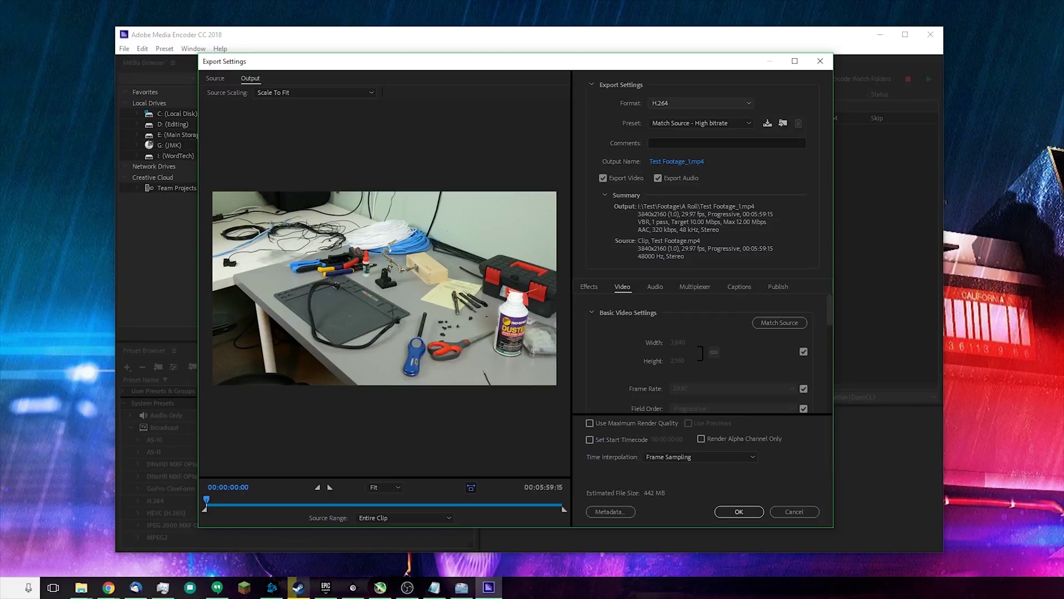
click(701, 104)
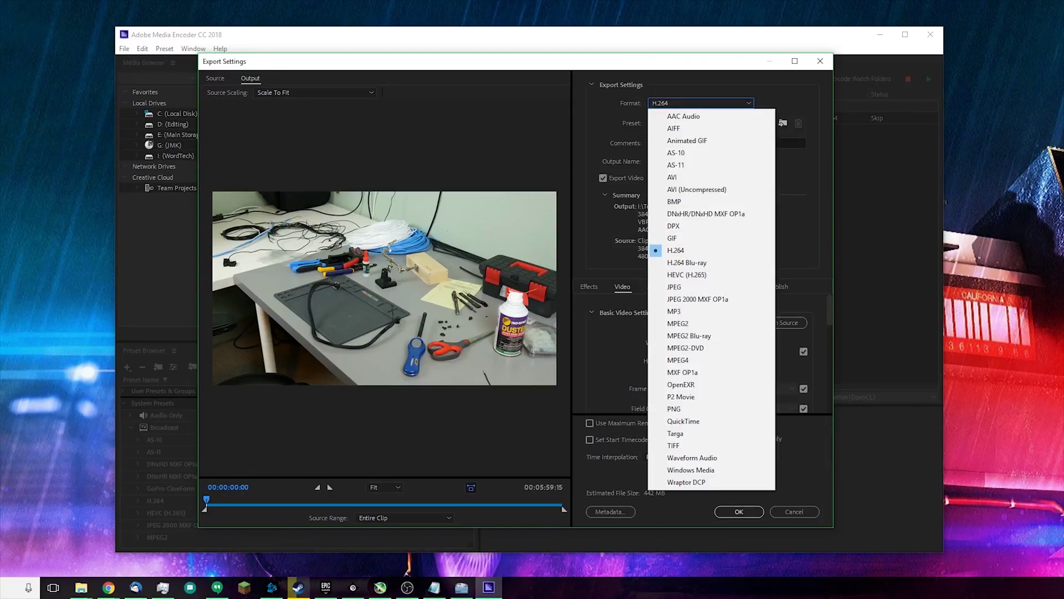
key(Escape)
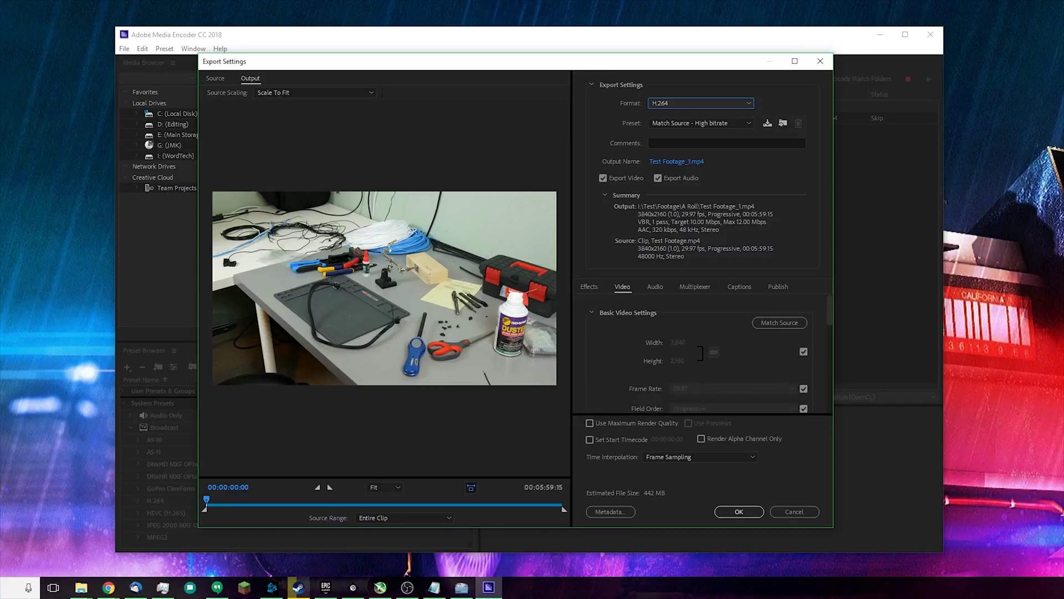
Set the export Format to QuickTime with the Cineform Transcode preset.
key(alt+Down)
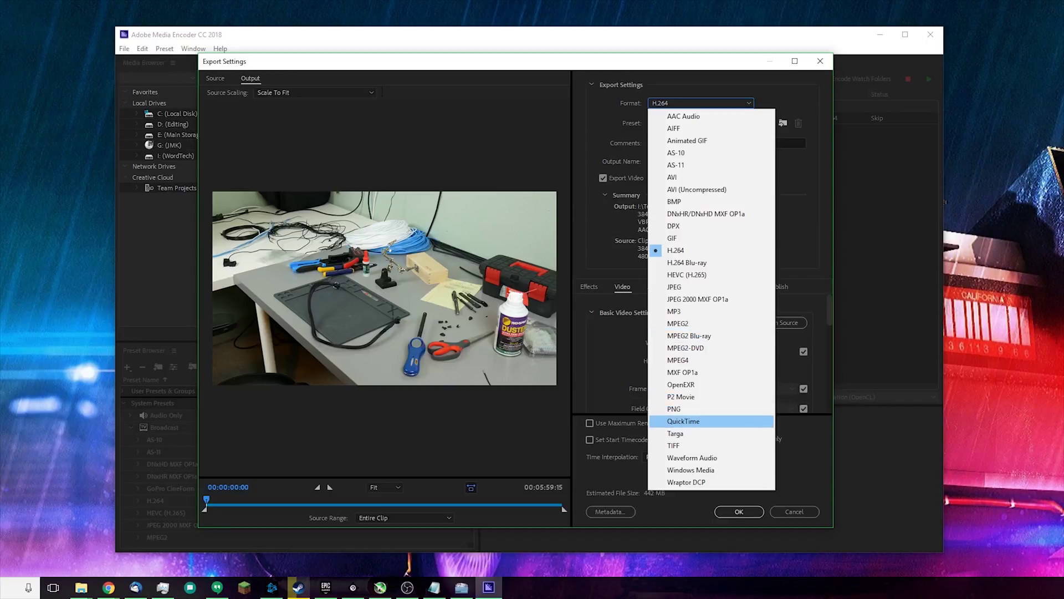
key(Return)
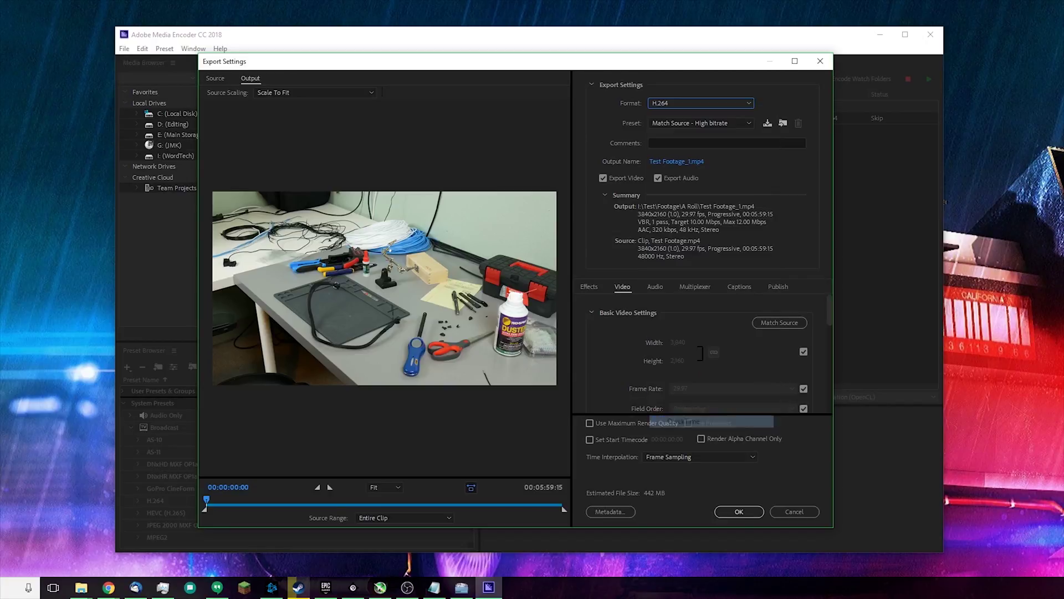
key(Tab)
key(alt+Down)
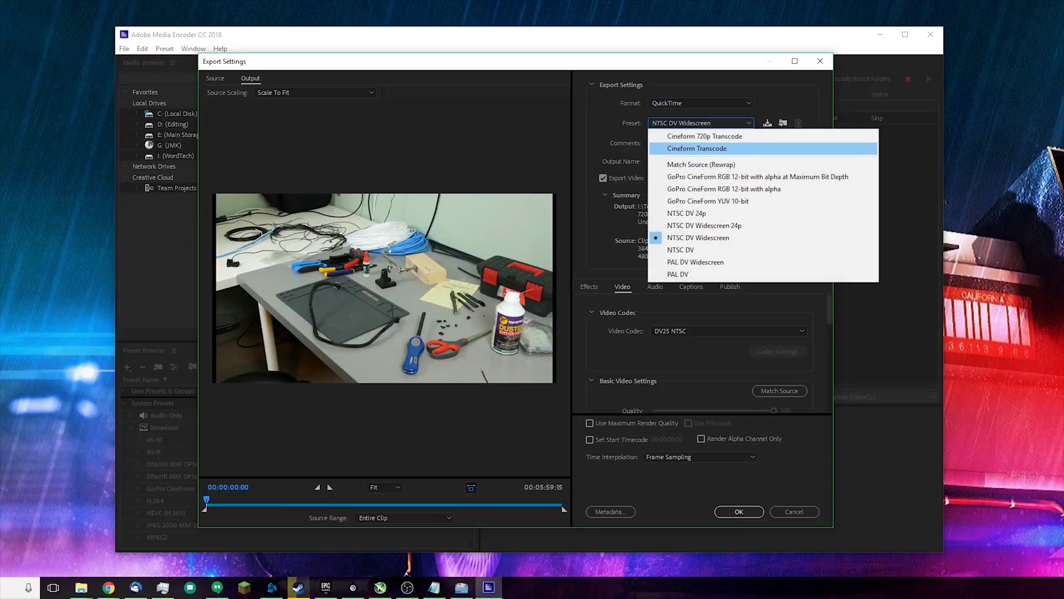
key(Up)
key(Down)
key(Return)
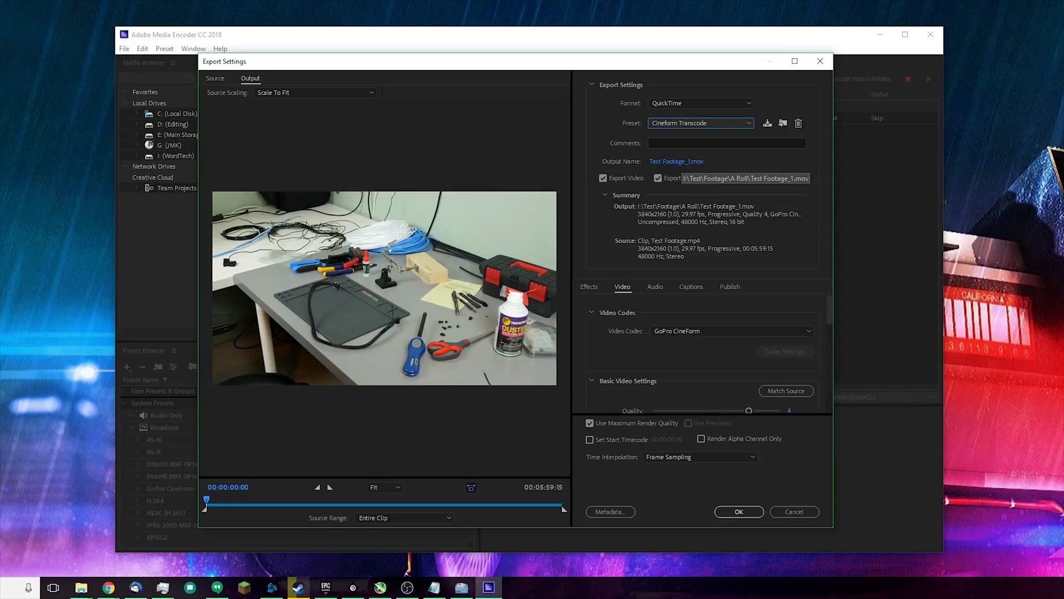
Resize the Export Settings window and scroll the Video tab to confirm the GoPro CineForm codec.
scroll(588, 333, down, 3)
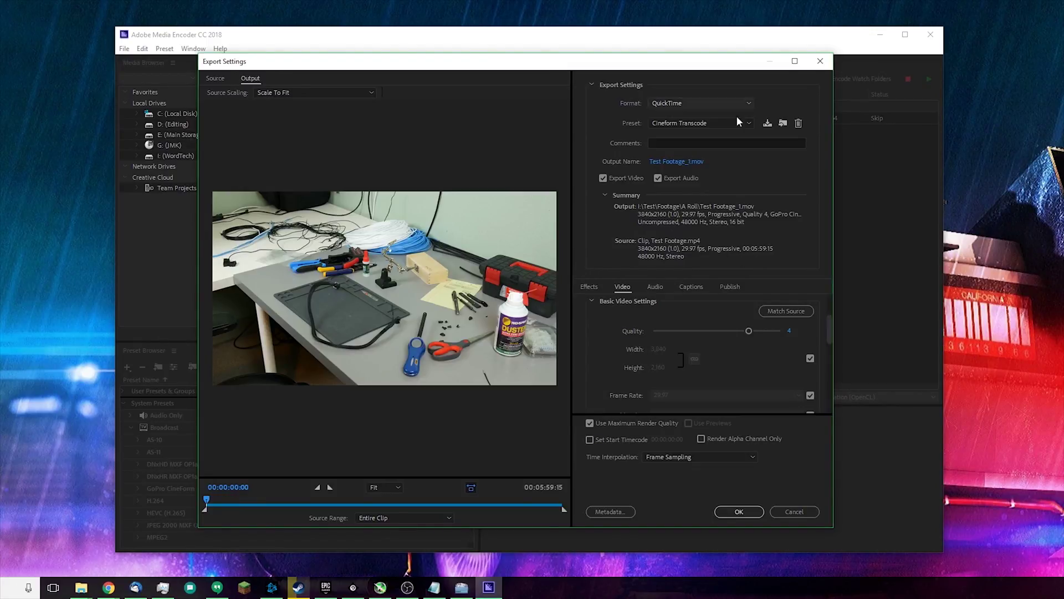
drag(827, 335, 829, 315)
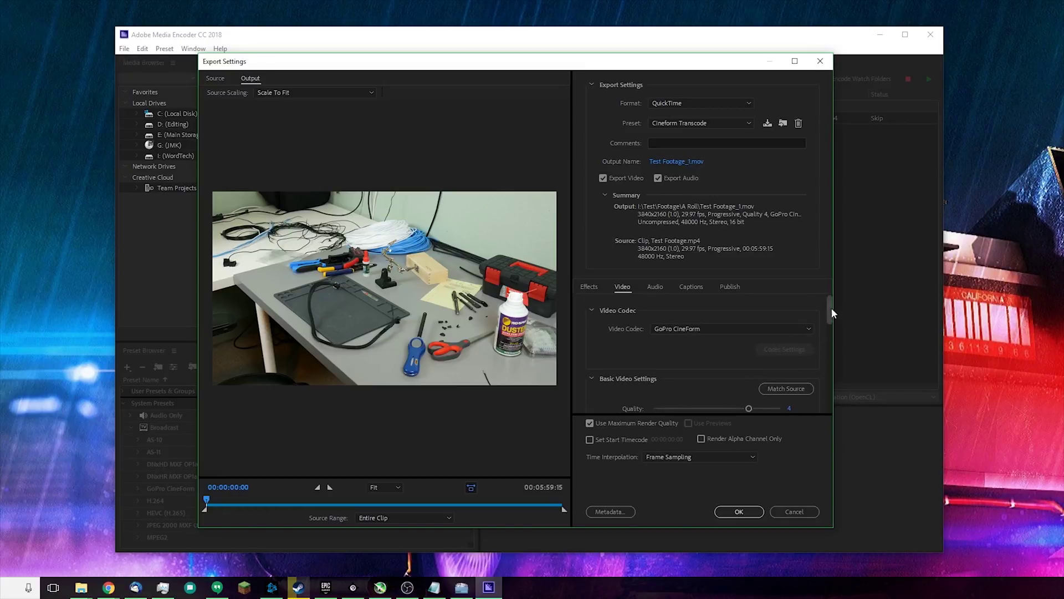
drag(831, 317, 886, 332)
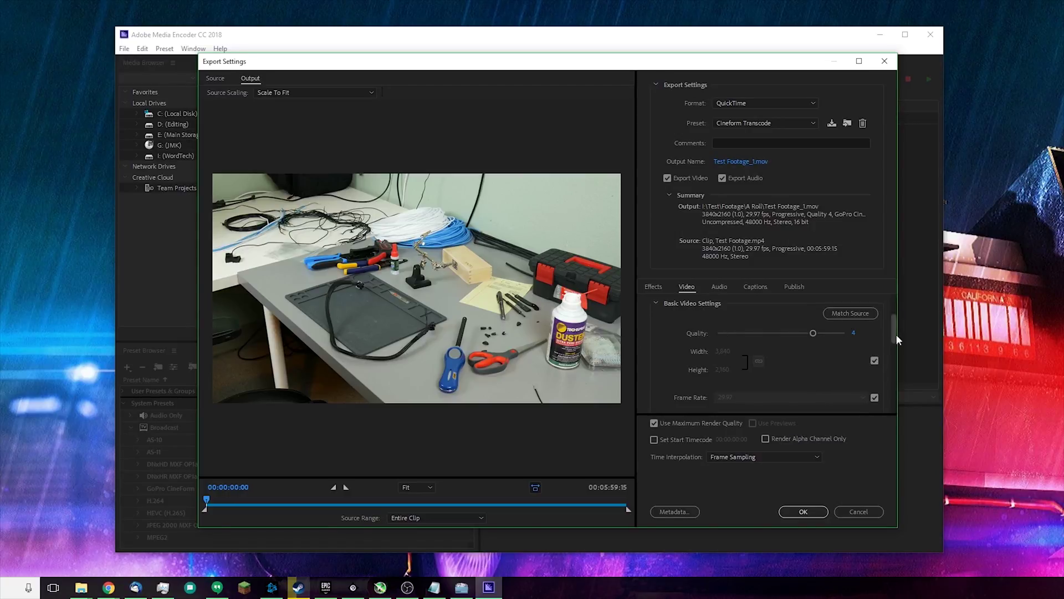
drag(894, 332, 889, 343)
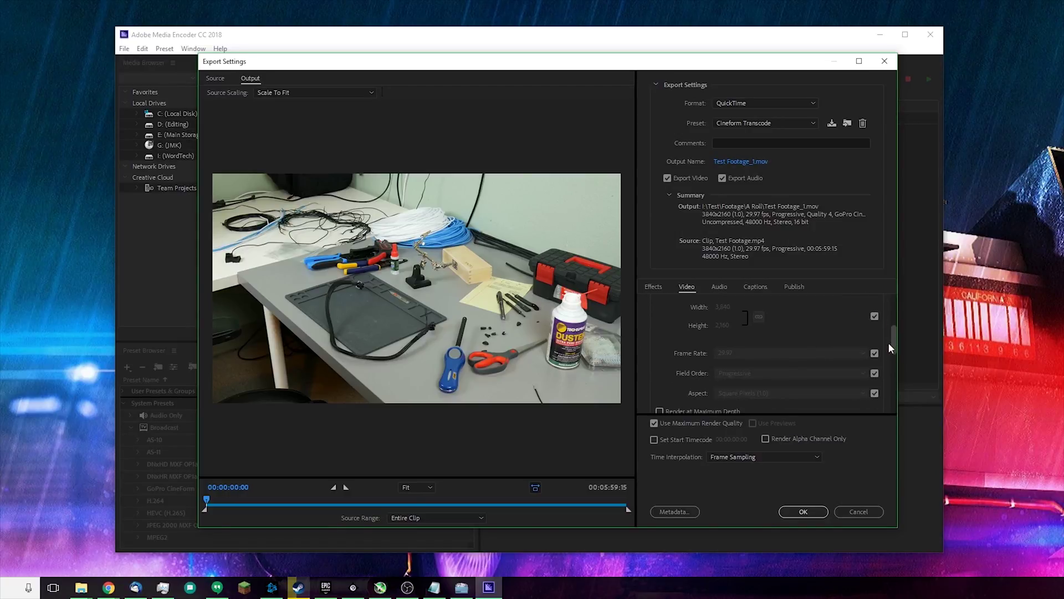
scroll(888, 343, down, 1)
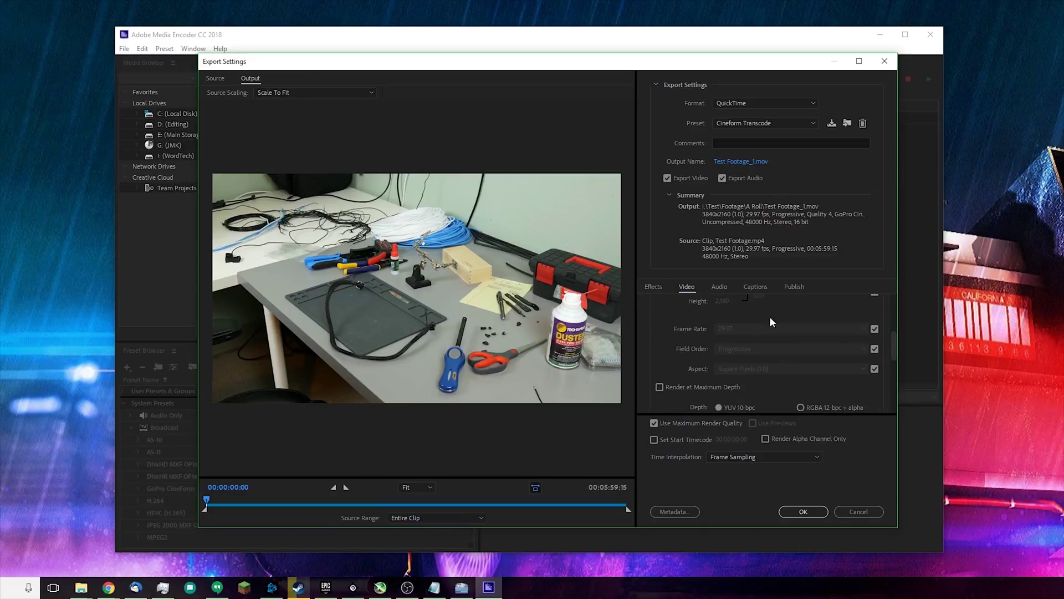
drag(892, 349, 892, 355)
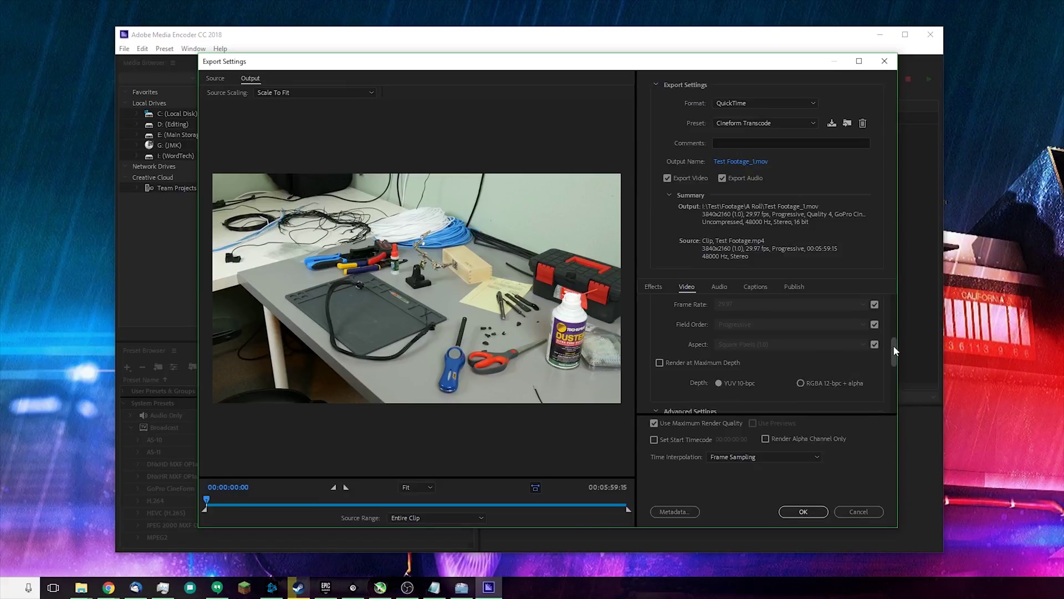
drag(894, 345, 890, 354)
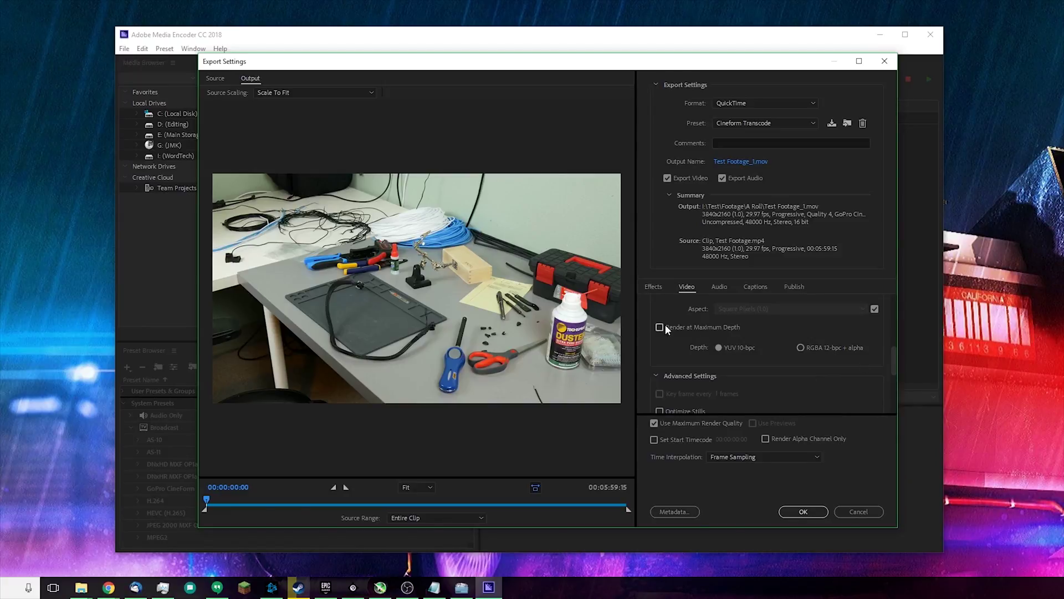
drag(893, 354, 886, 393)
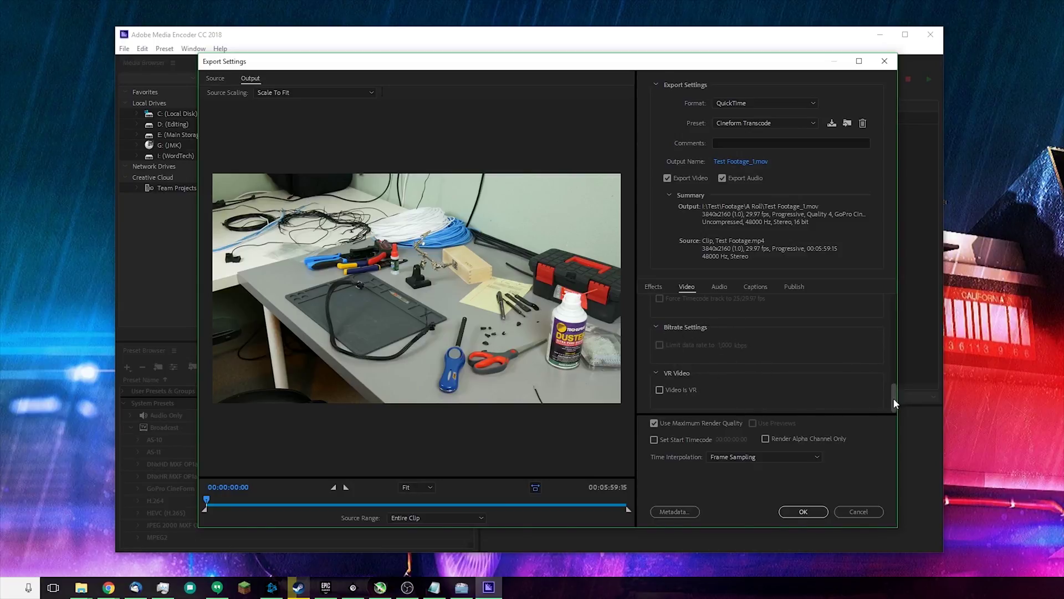
scroll(894, 398, up, 10)
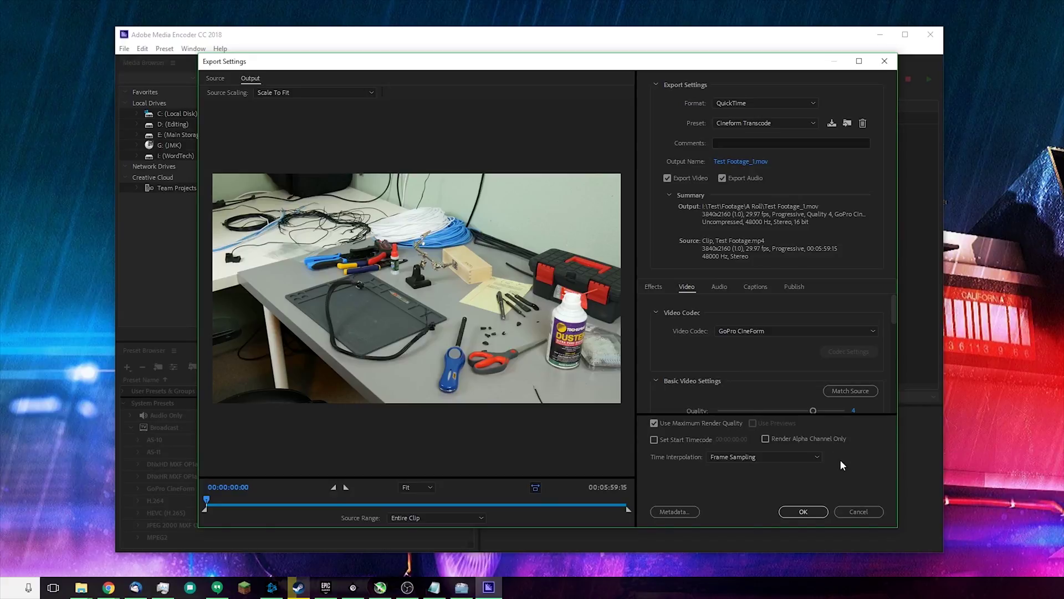
Save the output as I:\Test\Test Footage_1.mov and queue the Cineform export.
click(754, 162)
drag(893, 318, 890, 241)
click(736, 164)
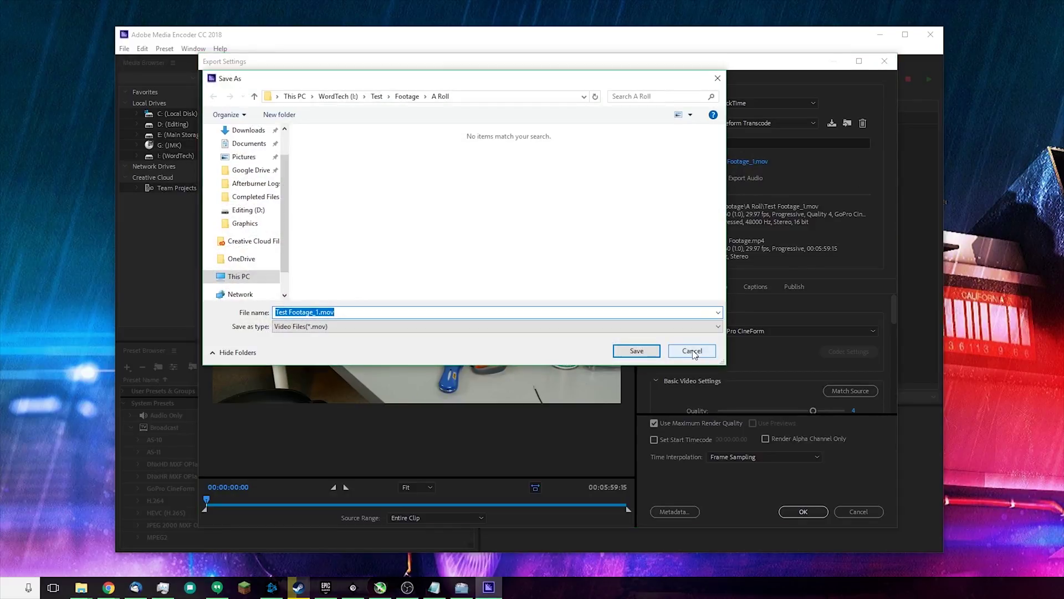
click(373, 237)
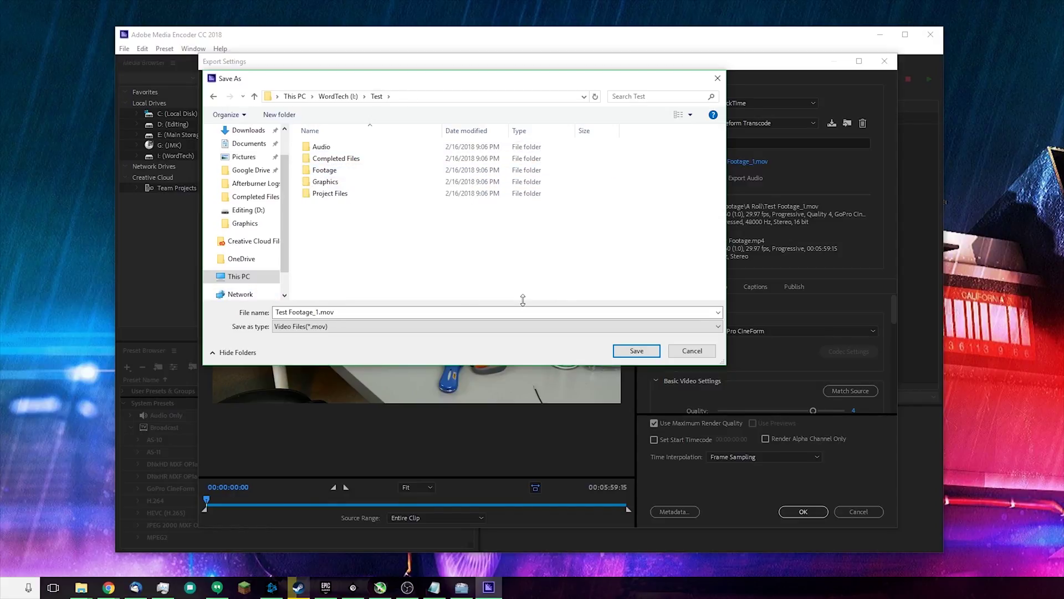
click(638, 351)
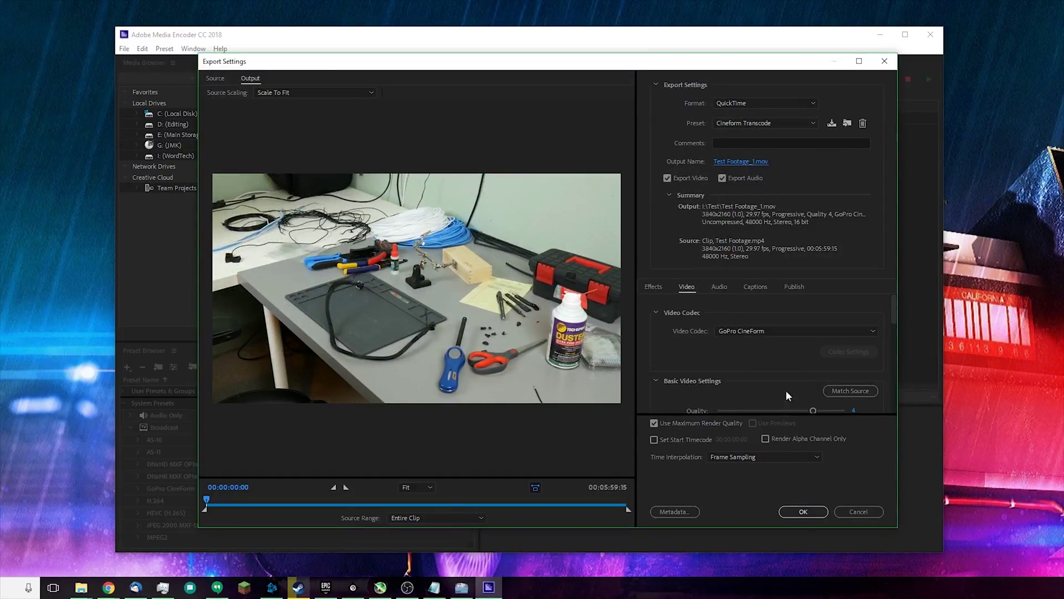
click(801, 516)
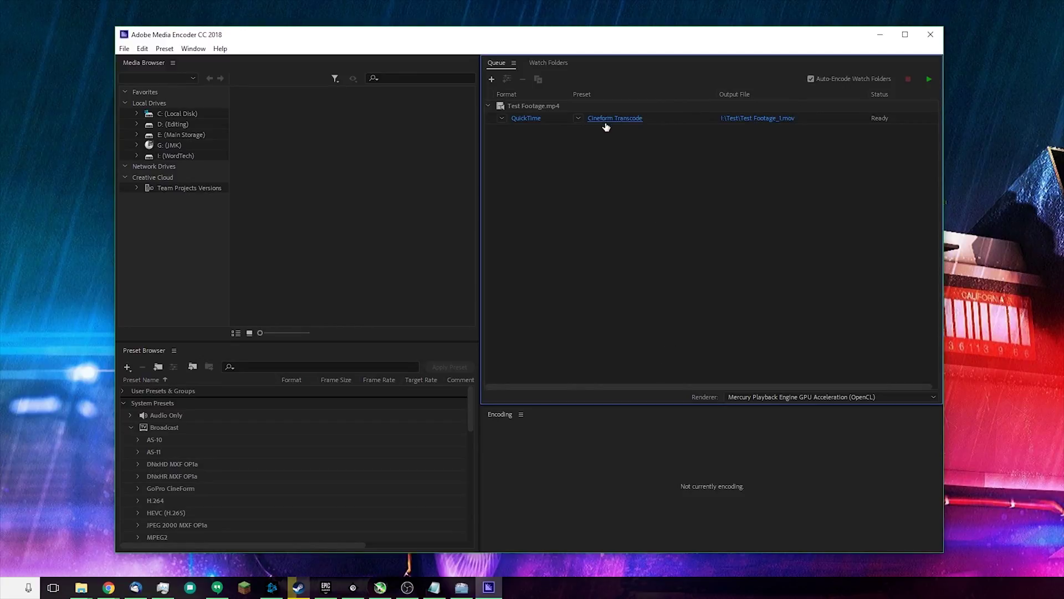
Start the queue to encode Test Footage_1.mov.
mouse_move(606, 127)
click(929, 79)
Minimize Media Encoder and start a new project named Test in I:\Test\Project Files.
click(884, 37)
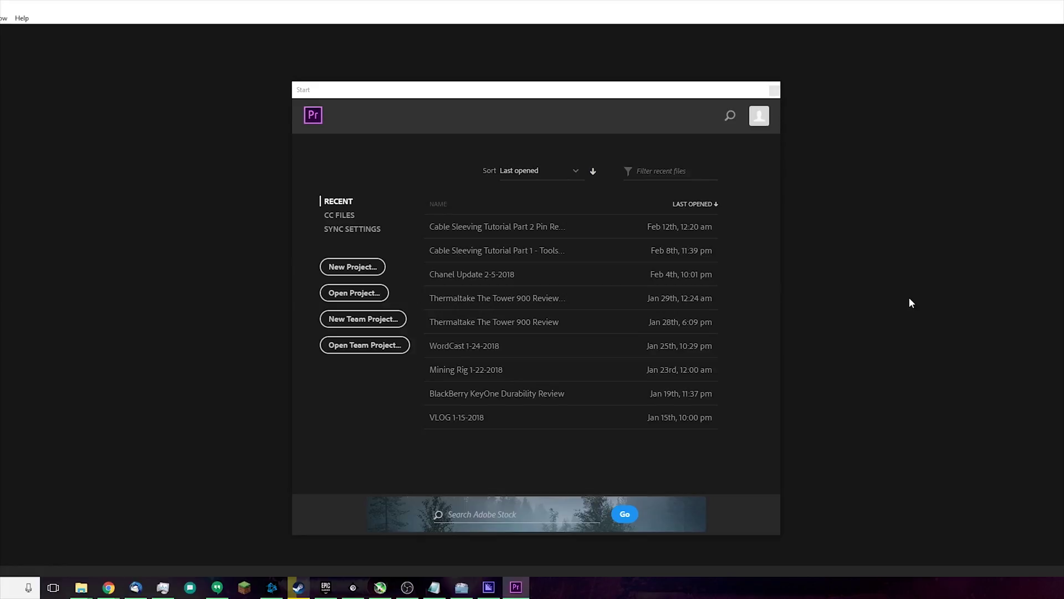
click(361, 267)
click(664, 144)
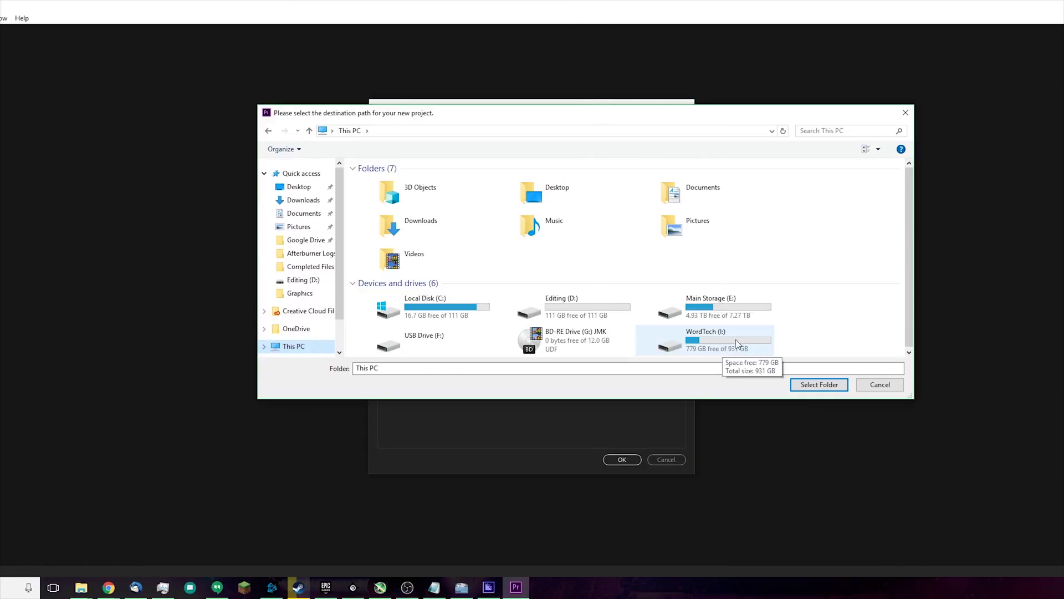
double_click(736, 356)
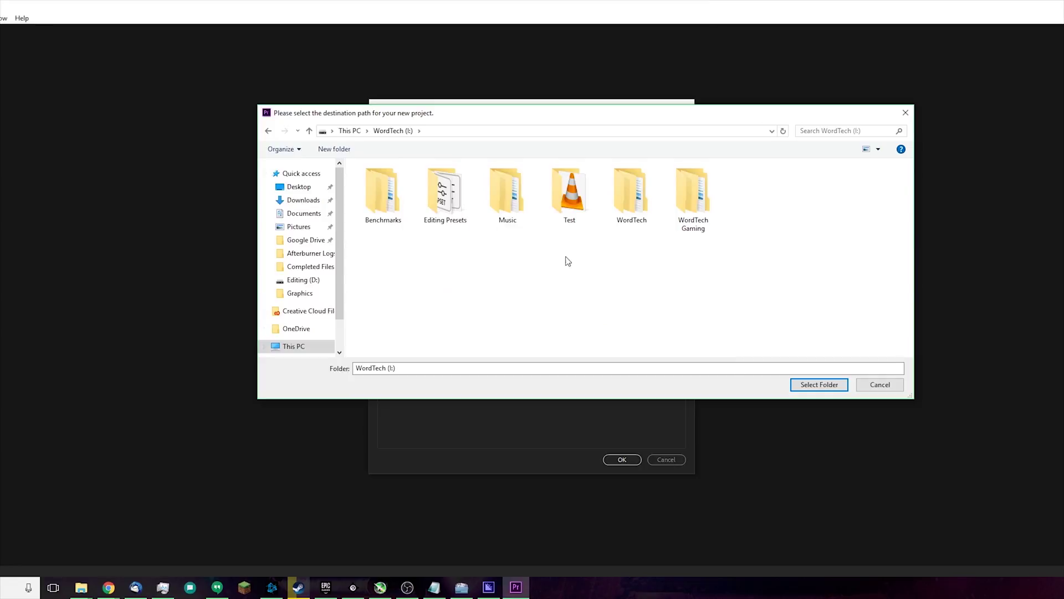
double_click(559, 191)
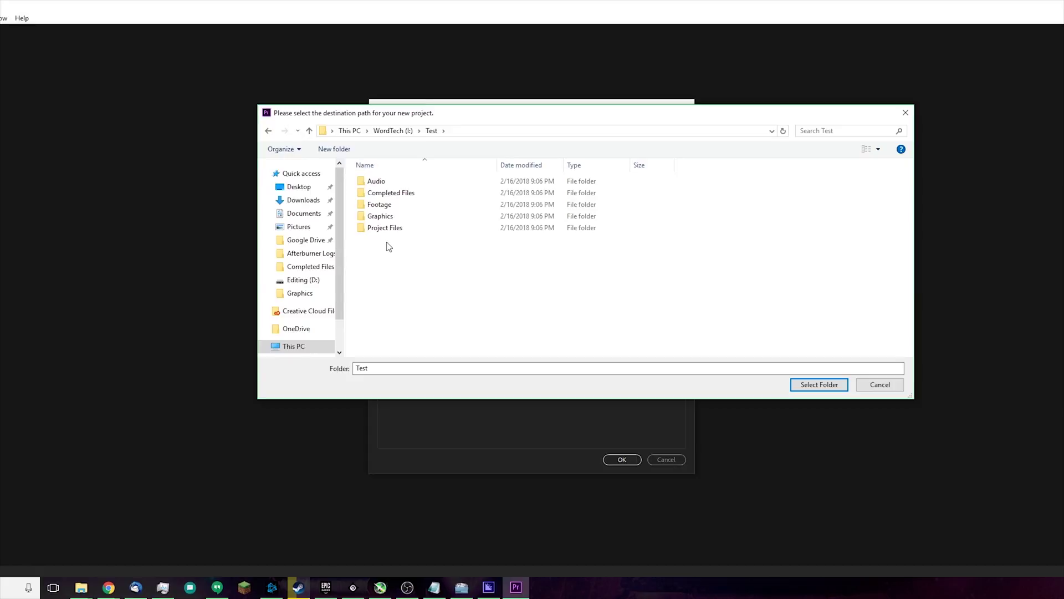
double_click(409, 228)
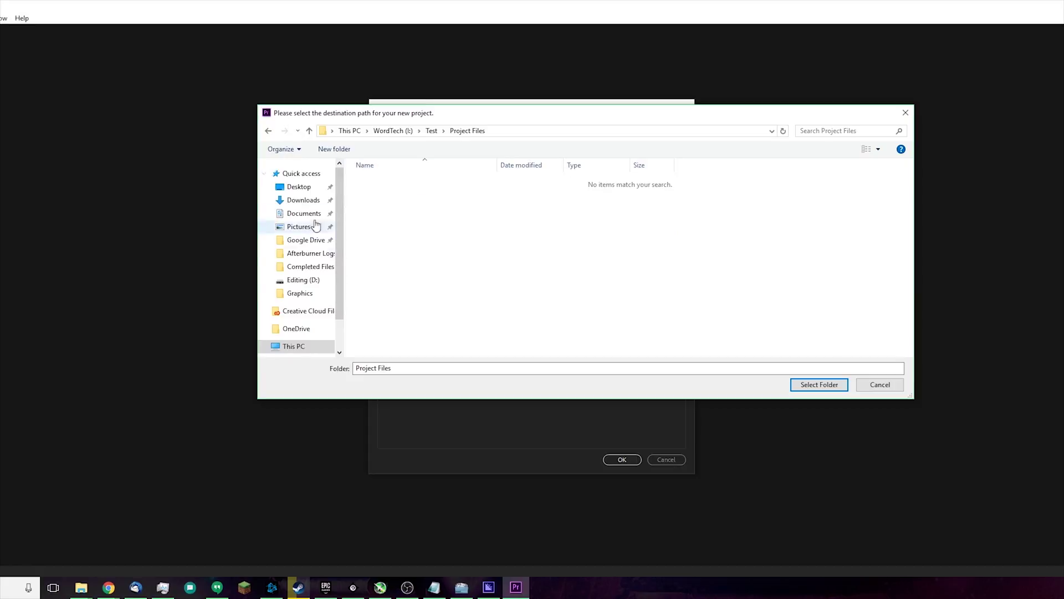
click(833, 385)
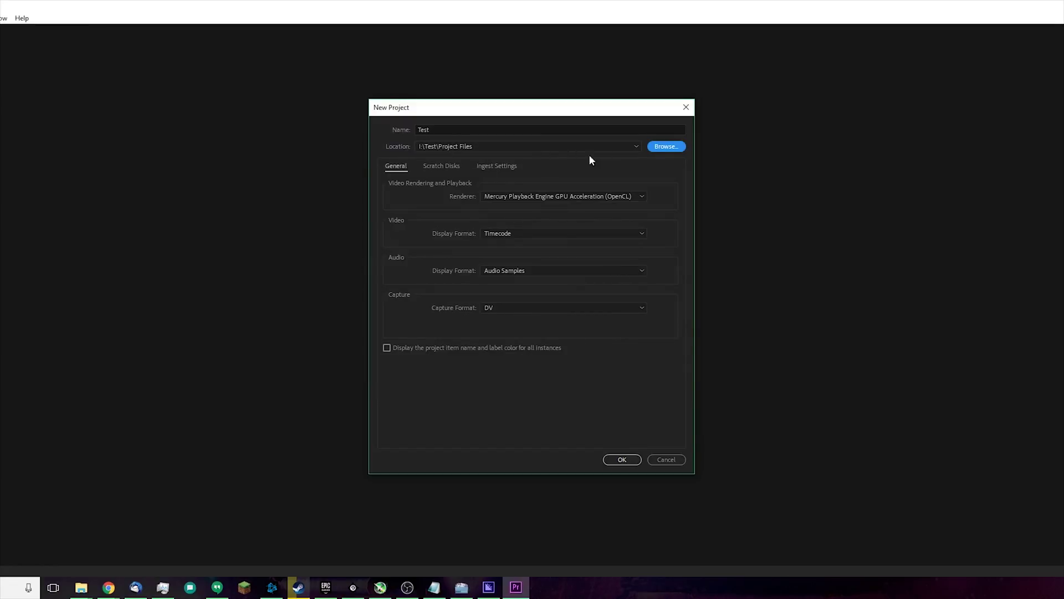
click(664, 146)
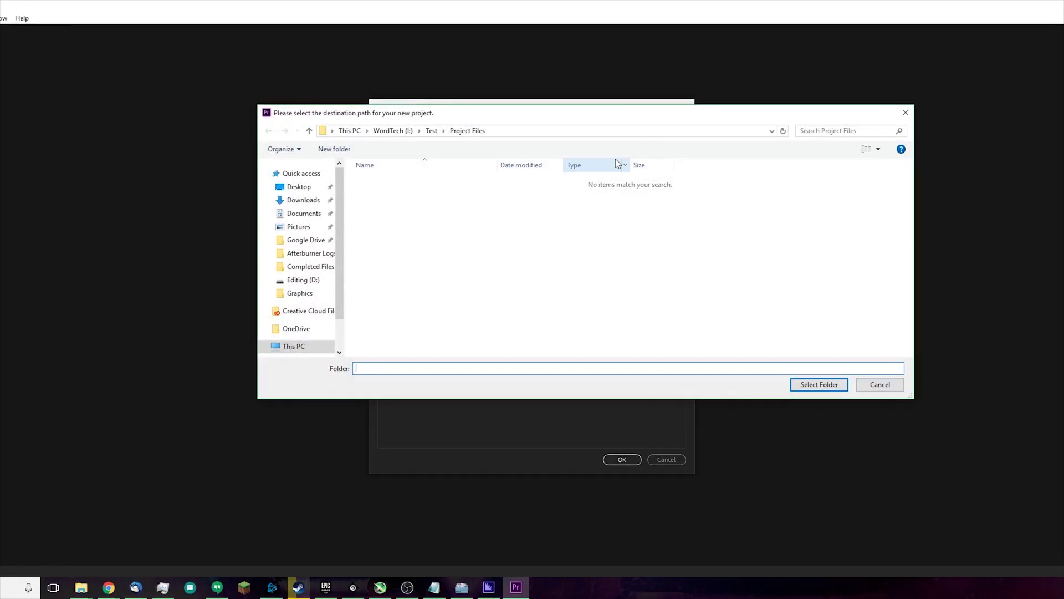
click(908, 113)
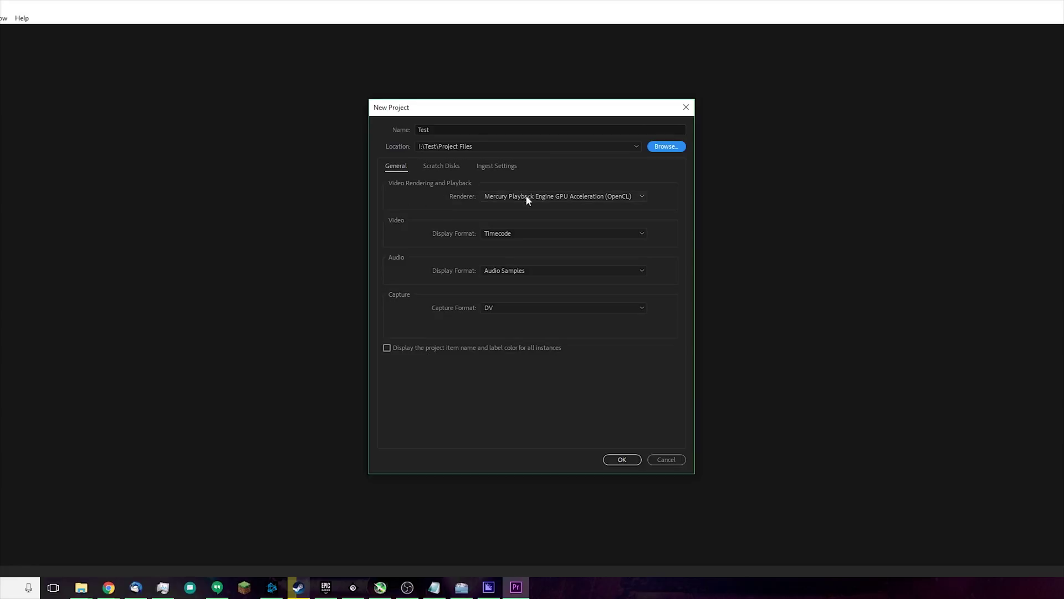
click(548, 196)
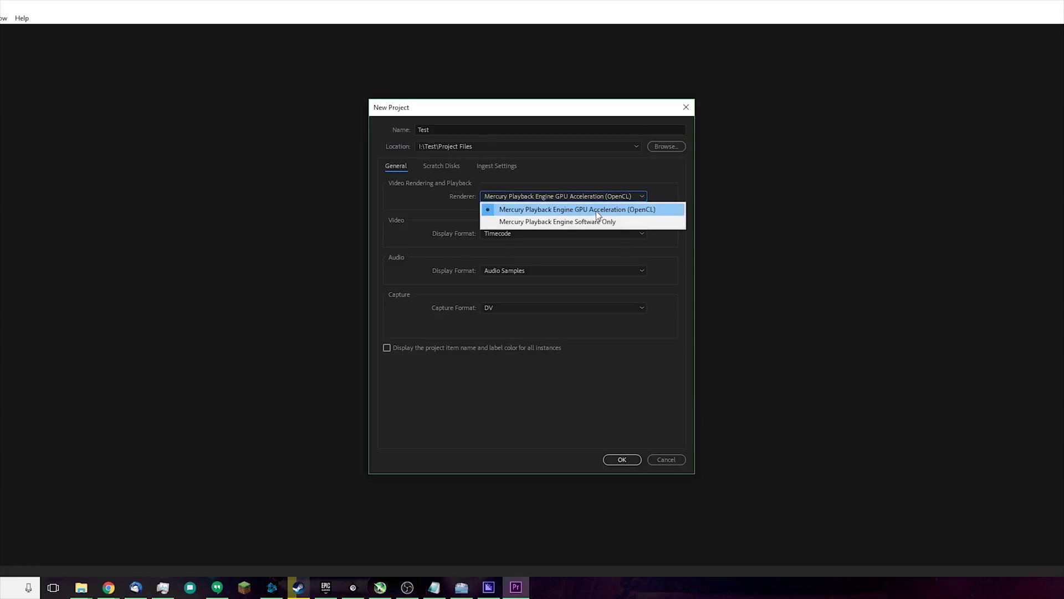
click(607, 197)
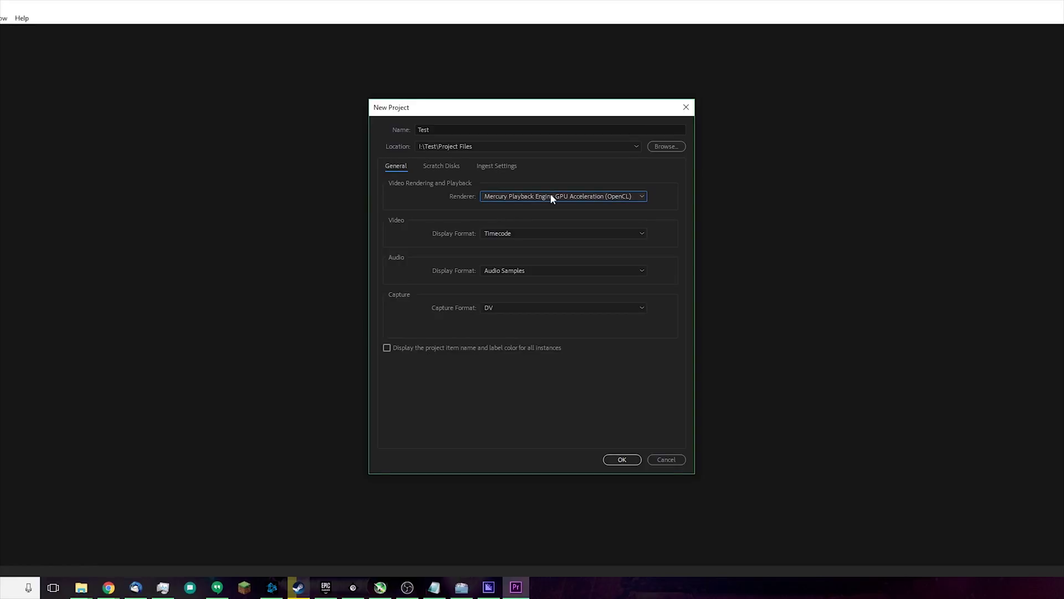
click(618, 199)
click(618, 199)
Review the Scratch Disks settings, leaving Captured Video on the project folder.
click(446, 166)
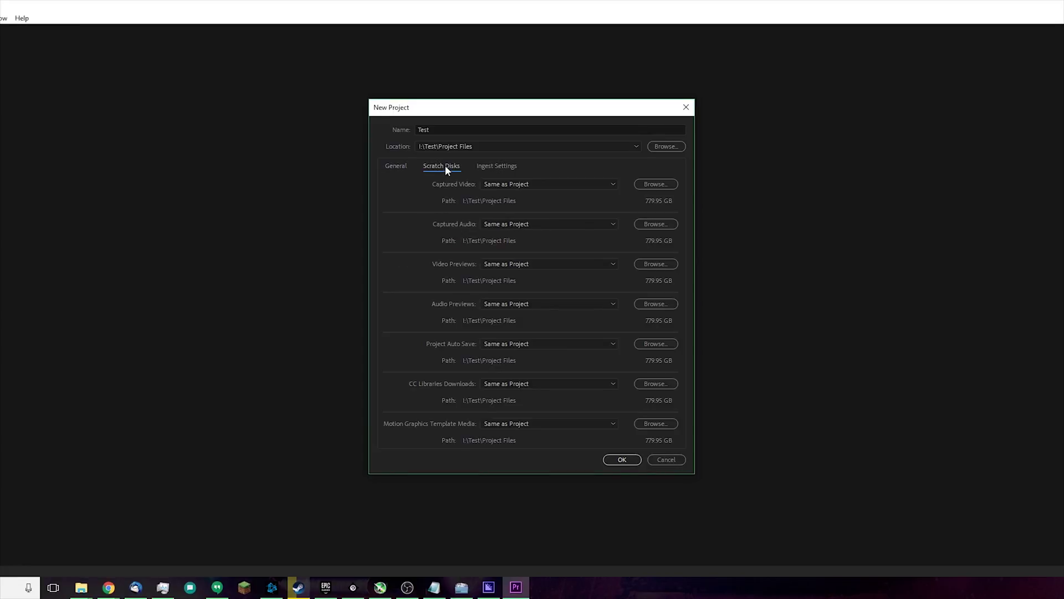
click(505, 185)
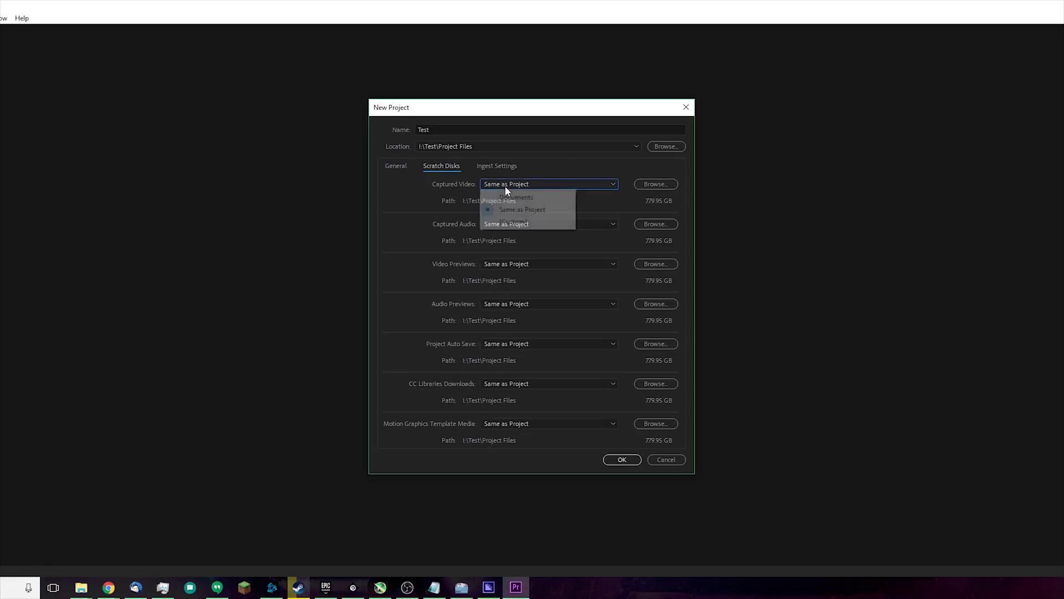
click(505, 188)
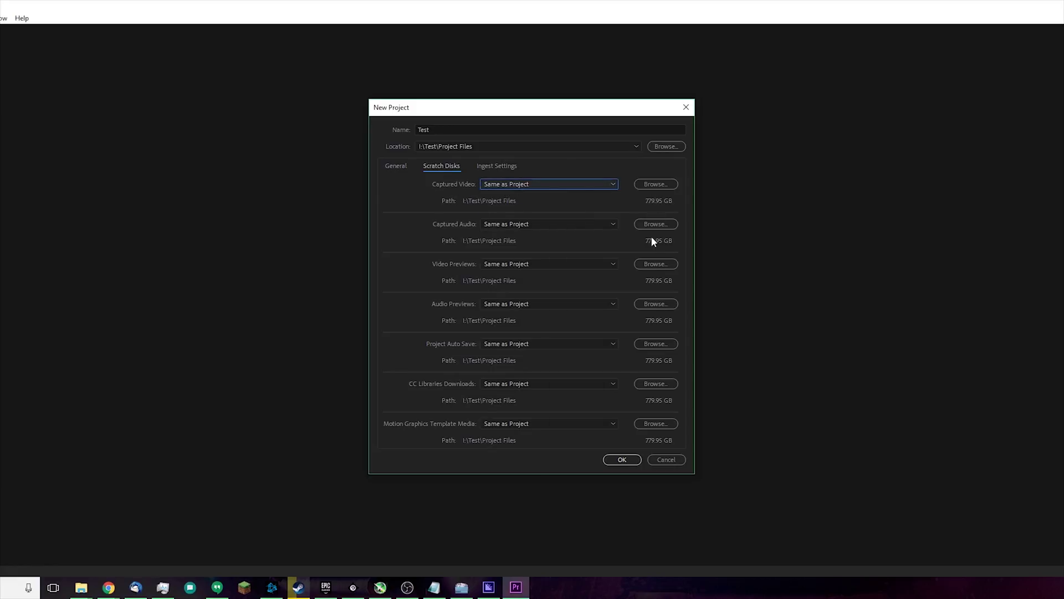
scroll(532, 345, down, 1)
Set the Captured Video, Captured Audio and Video Previews scratch disks to D:\.
click(651, 185)
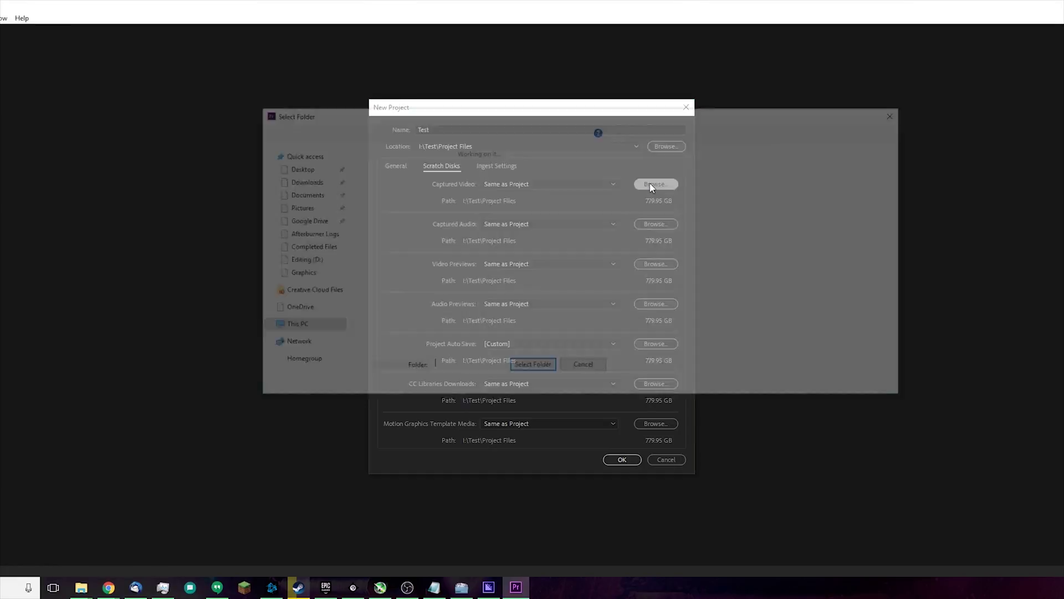
click(564, 303)
double_click(563, 302)
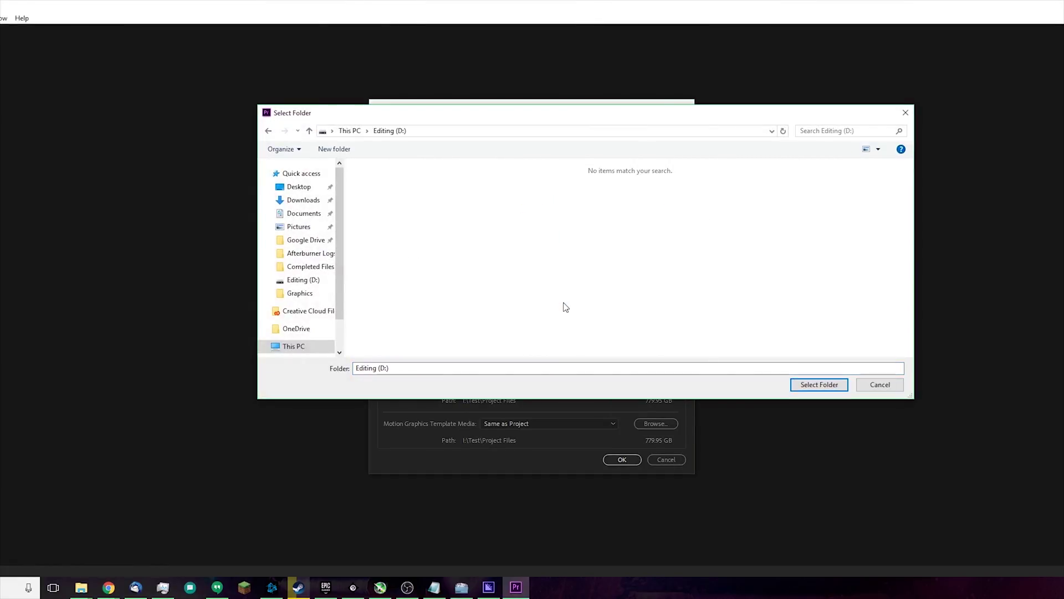
click(820, 385)
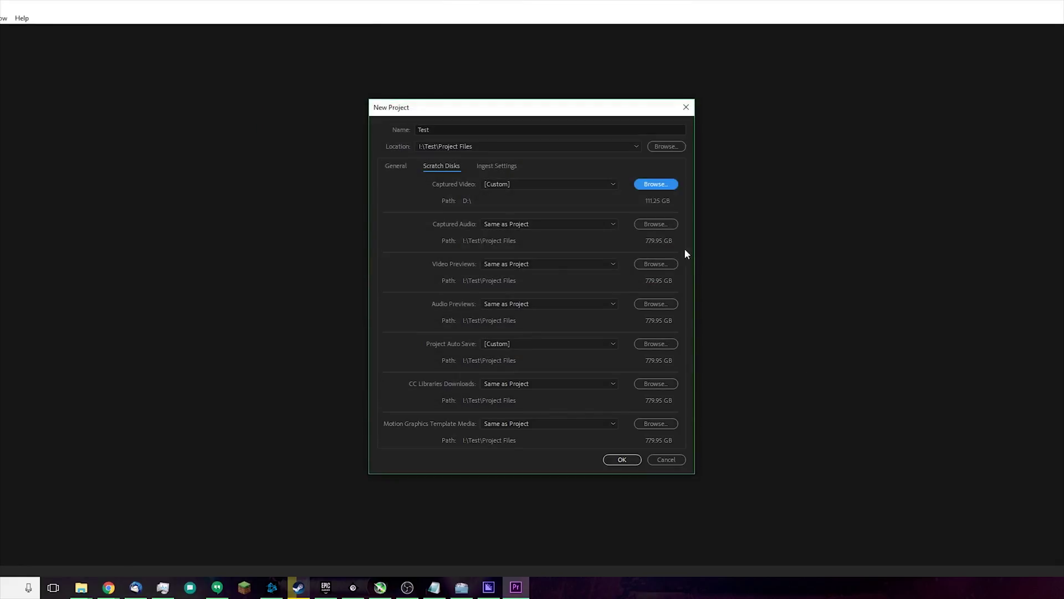
click(653, 224)
click(815, 384)
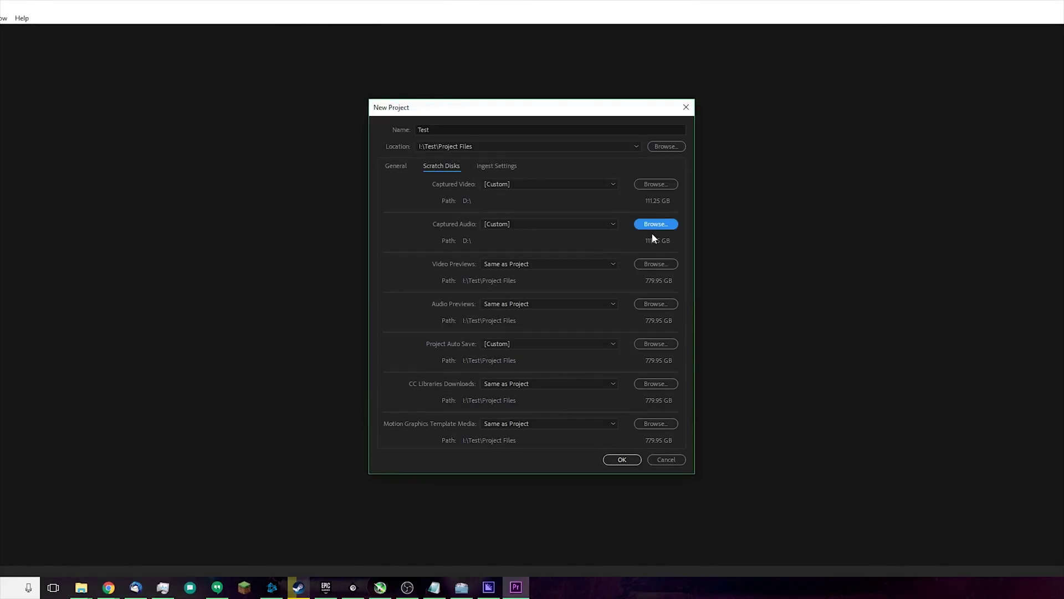
click(652, 265)
click(812, 381)
Point Audio Previews, Auto Save, CC Libraries and Motion Graphics scratch disks to D:\ and create the project.
click(657, 304)
key(Return)
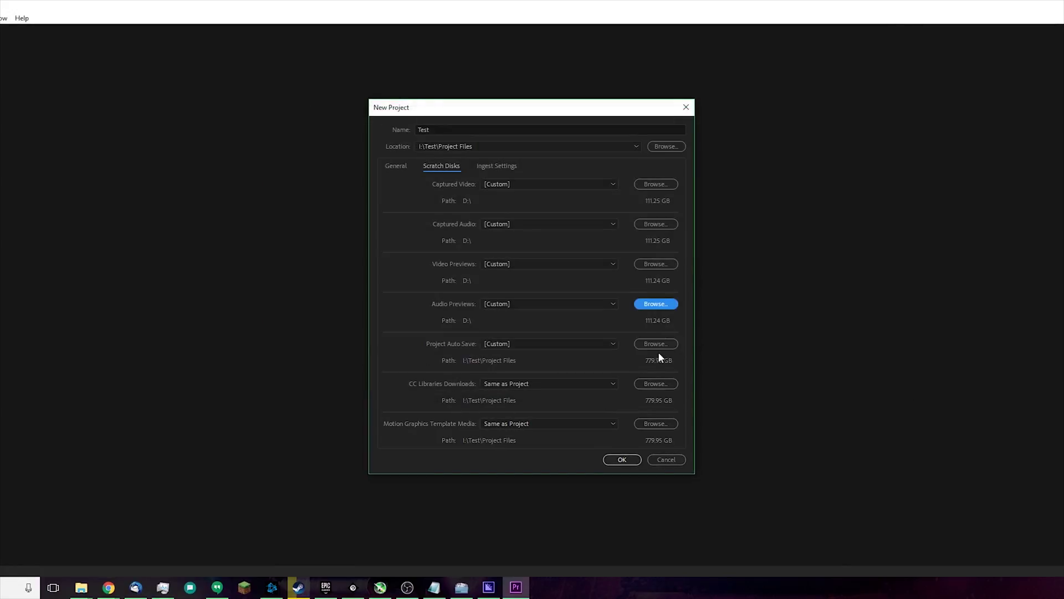
click(657, 346)
click(815, 383)
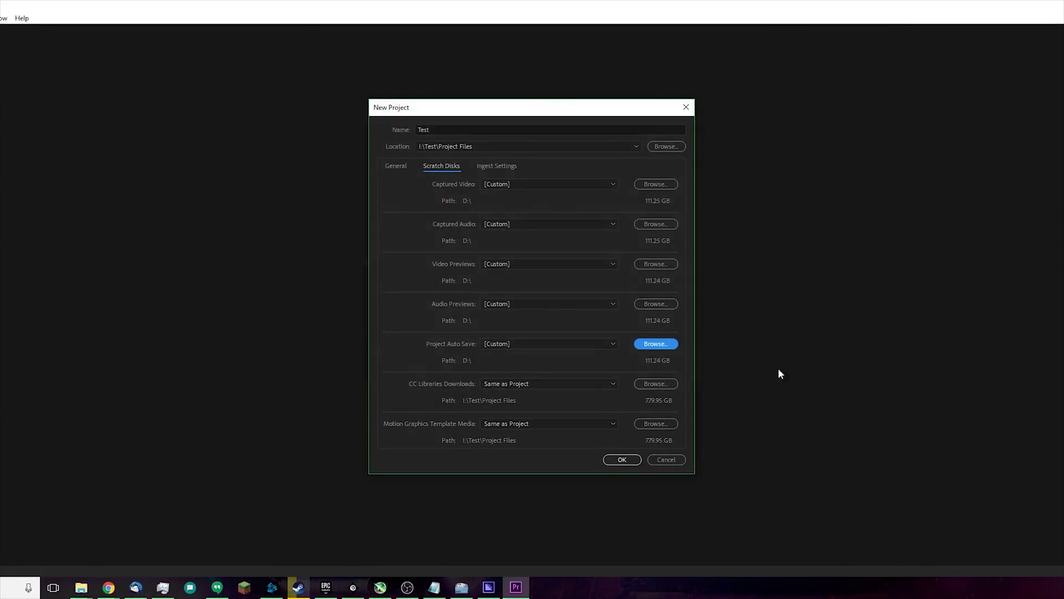
click(655, 383)
click(819, 382)
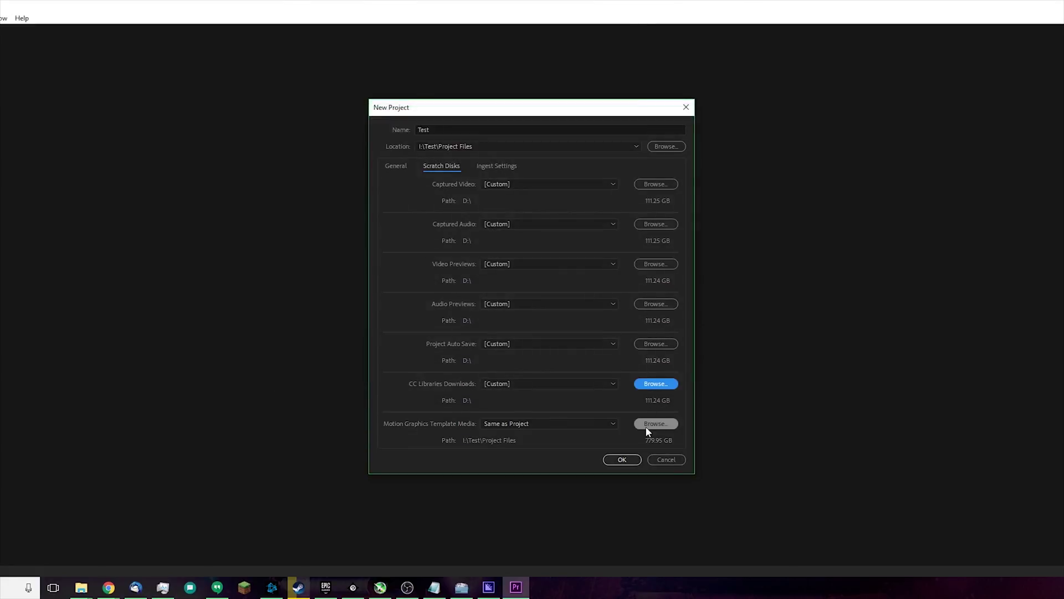
click(649, 425)
click(818, 383)
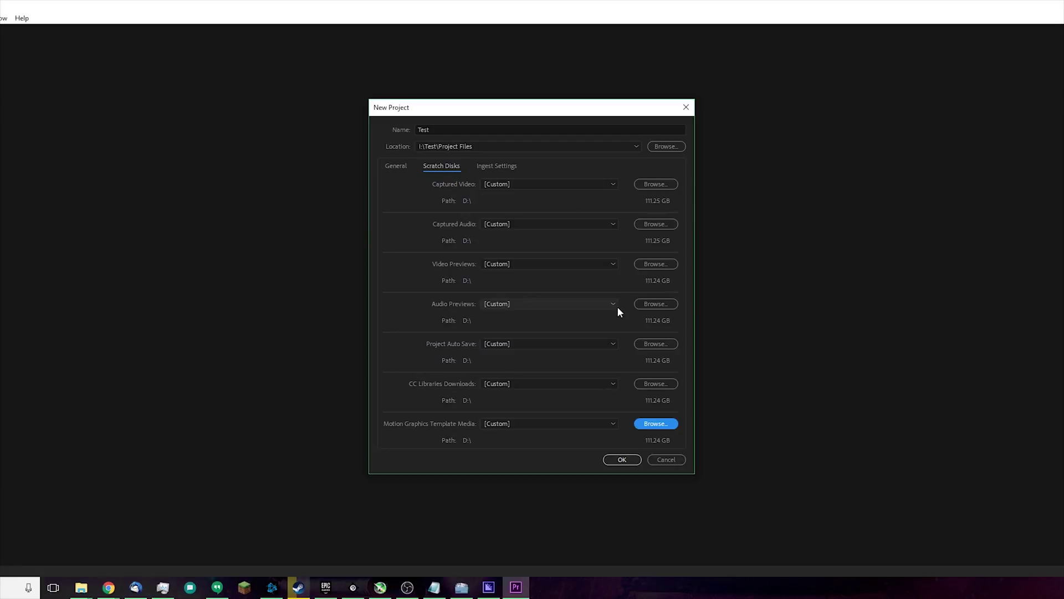
click(624, 463)
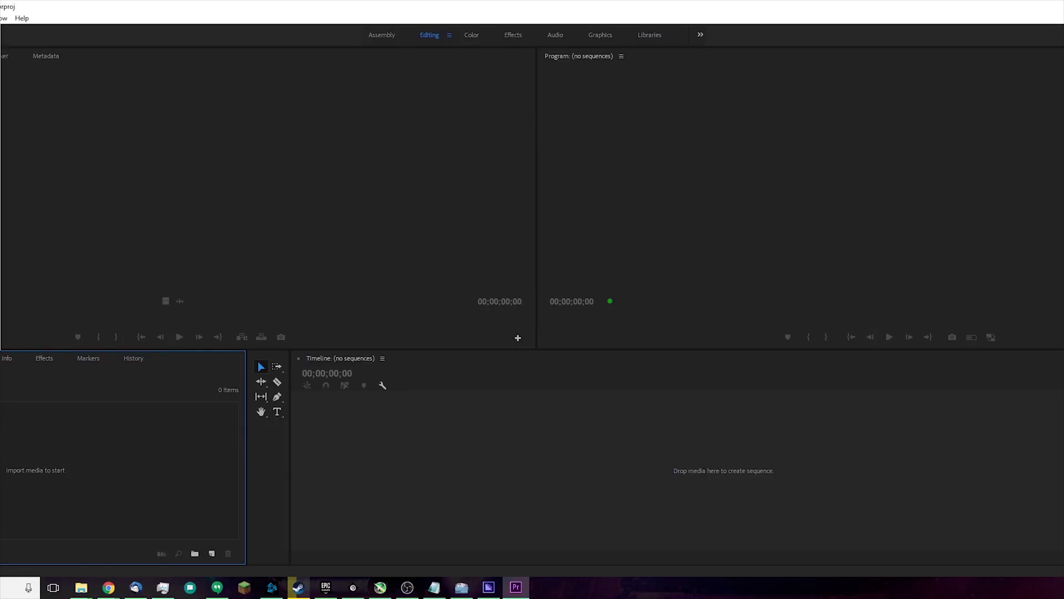
Set the Media Cache files location in Preferences to the Editing (D:) drive.
click(30, 342)
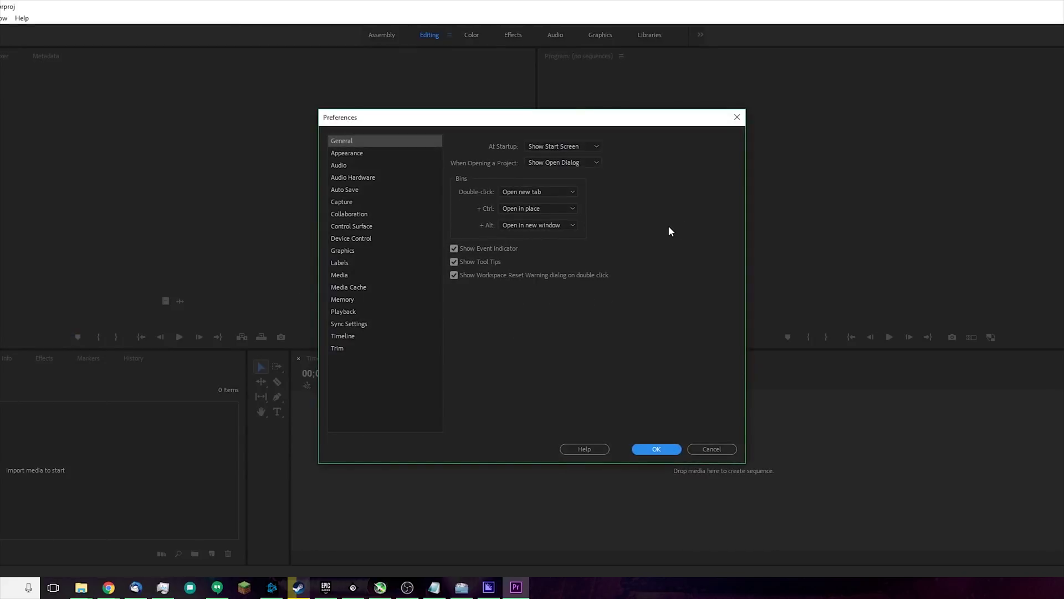
click(341, 289)
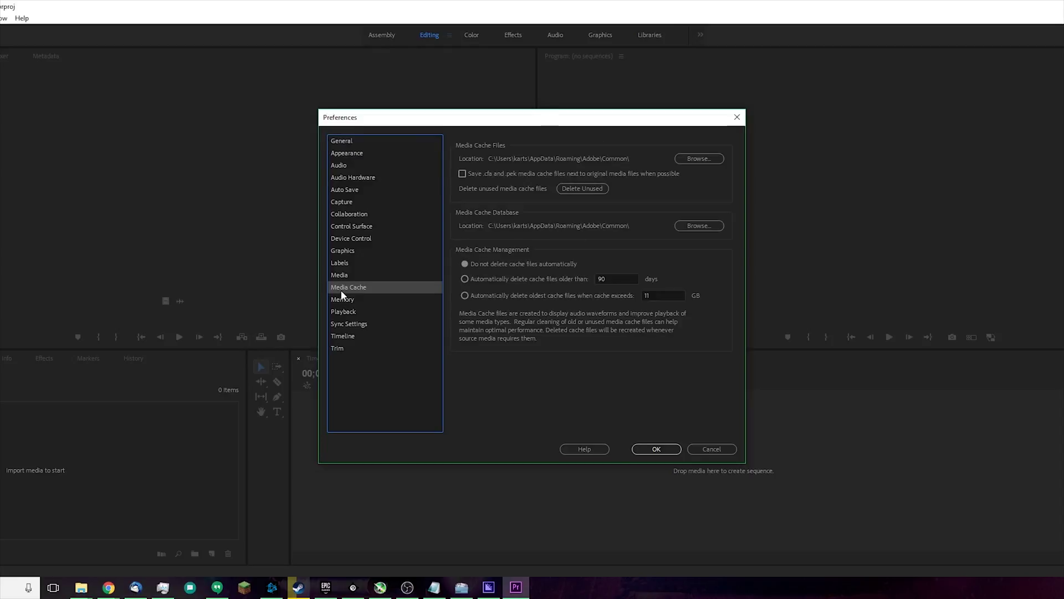
click(699, 159)
click(659, 330)
double_click(660, 331)
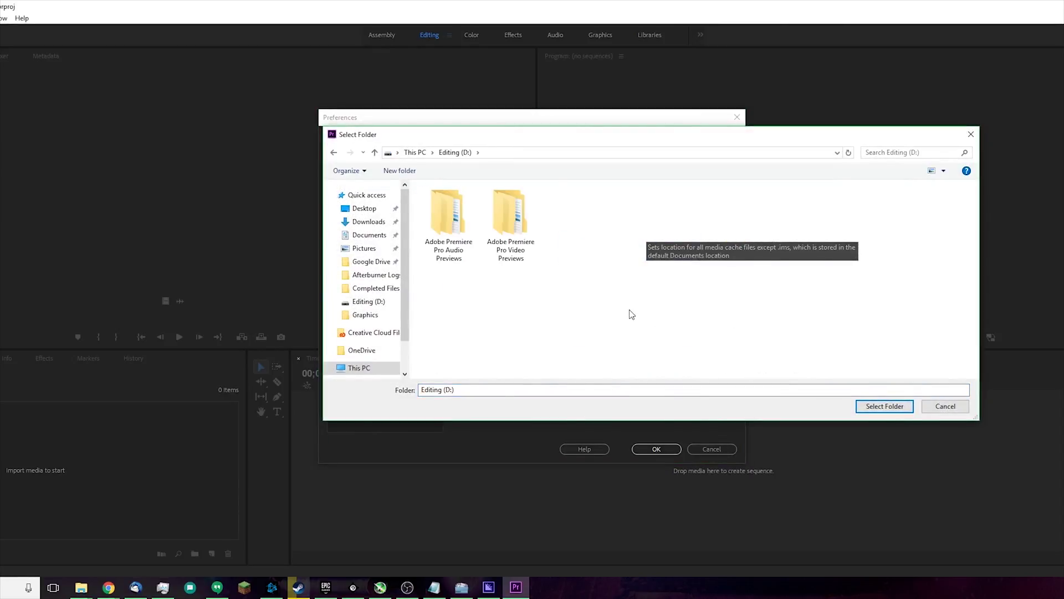
click(885, 406)
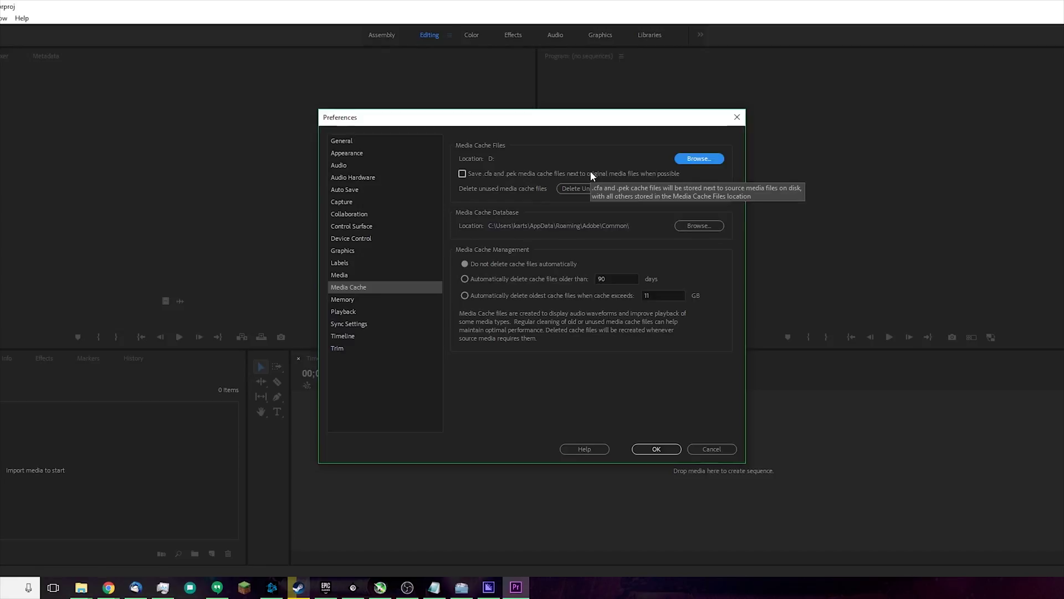
click(659, 450)
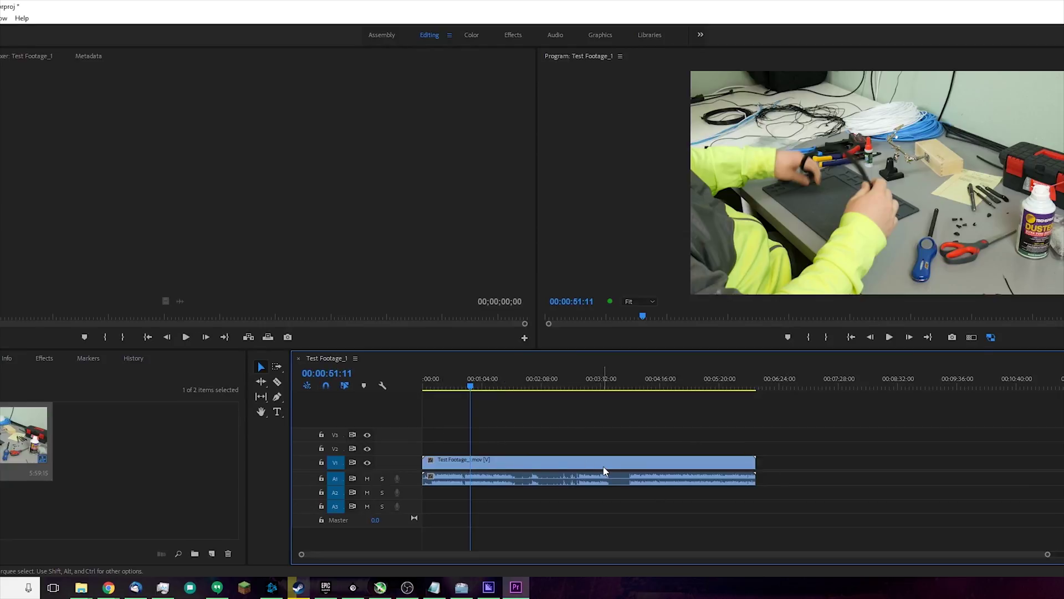
Scrub the playhead of the Test Footage_1 sequence to about 00:05:00.
drag(470, 387, 702, 438)
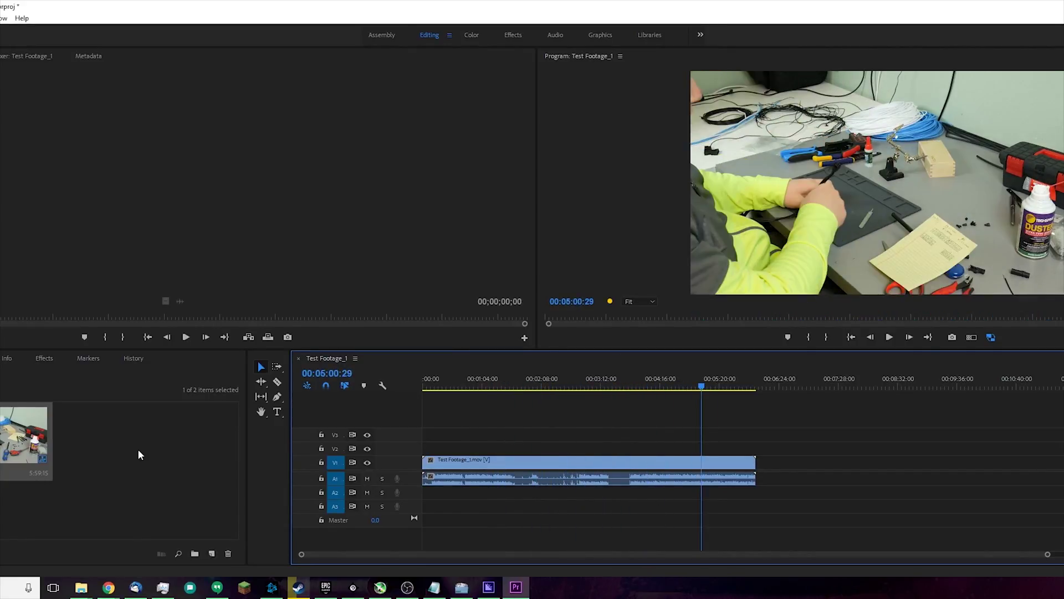
Import Test Footage.mp4 from the Footage > A Roll folder.
double_click(140, 454)
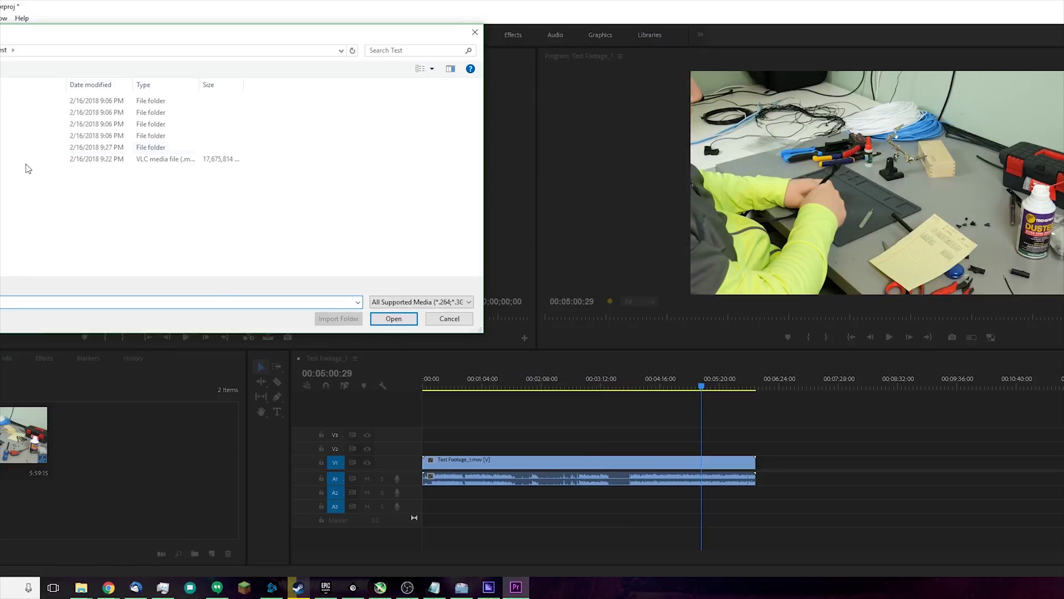
double_click(28, 148)
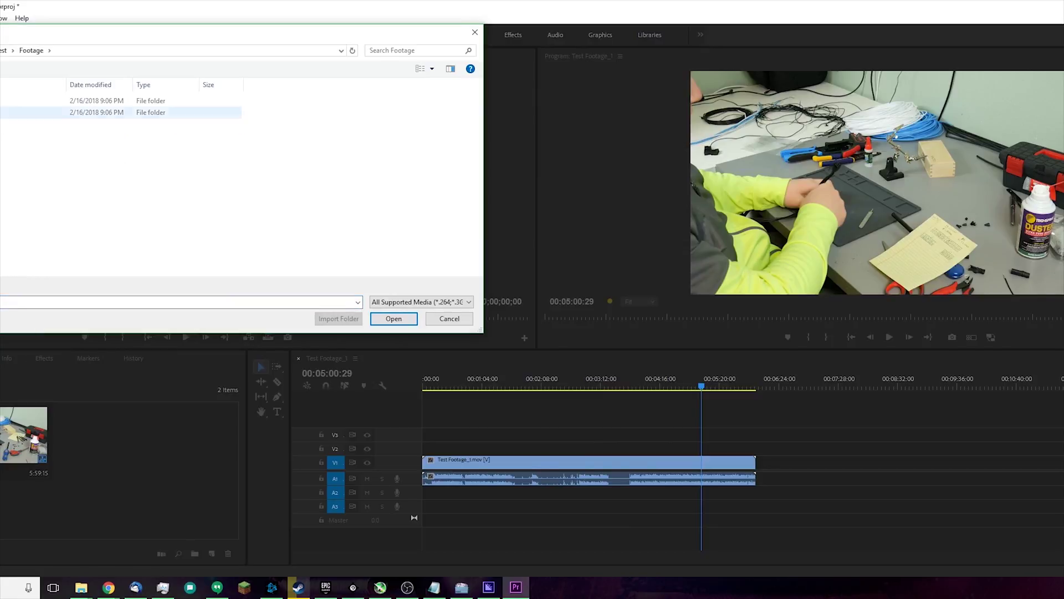
double_click(11, 101)
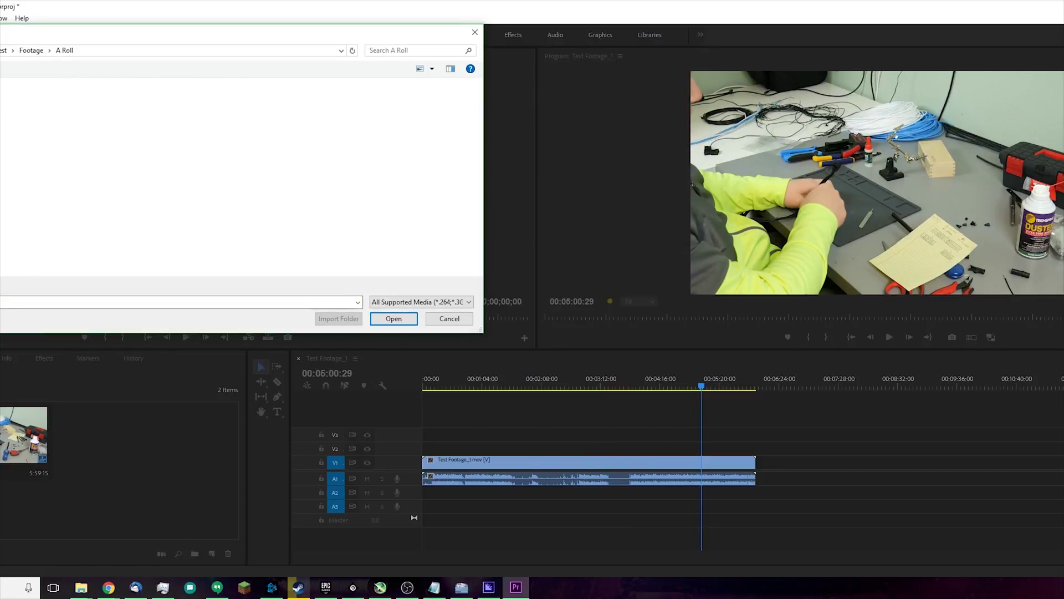
click(338, 318)
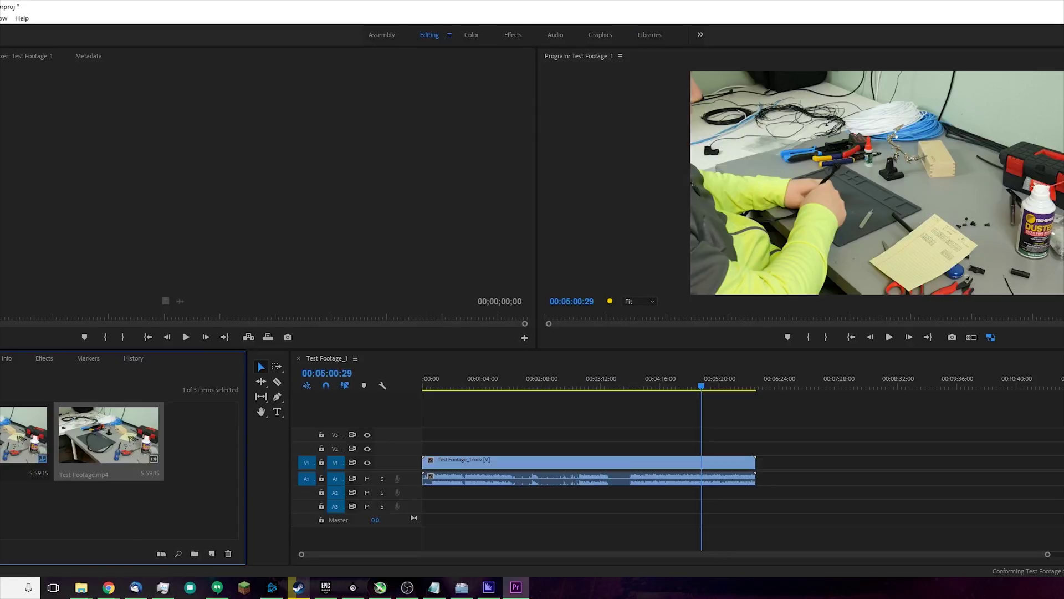
Place Test Footage.mp4 after the MOV clip and play from about one minute.
drag(78, 473, 798, 465)
drag(703, 384, 724, 383)
key(space)
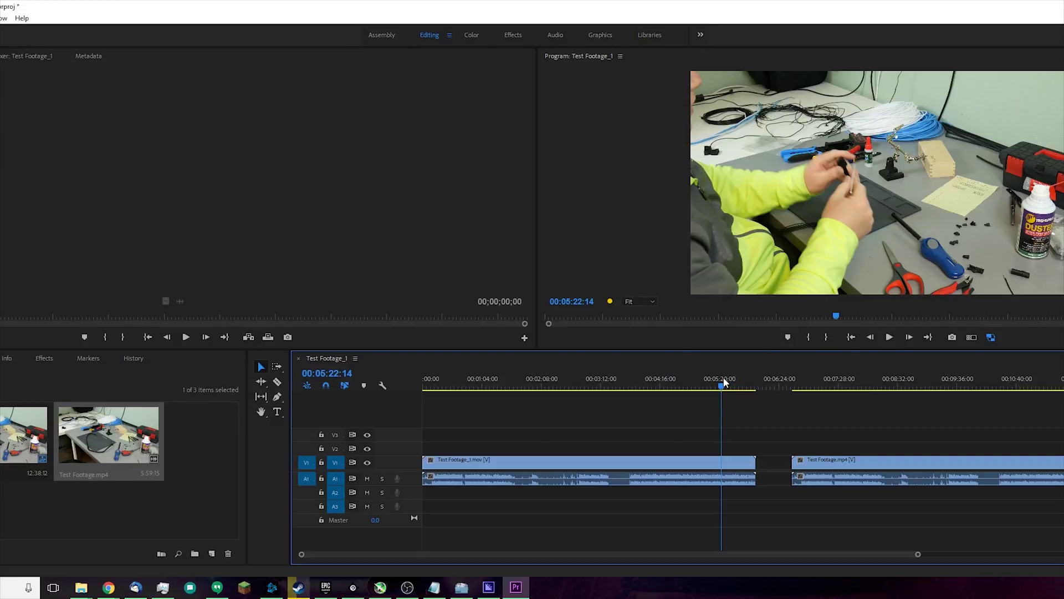
Play and scrub through the MP4 clip, starting from the gap between clips.
drag(724, 383, 833, 408)
key(space)
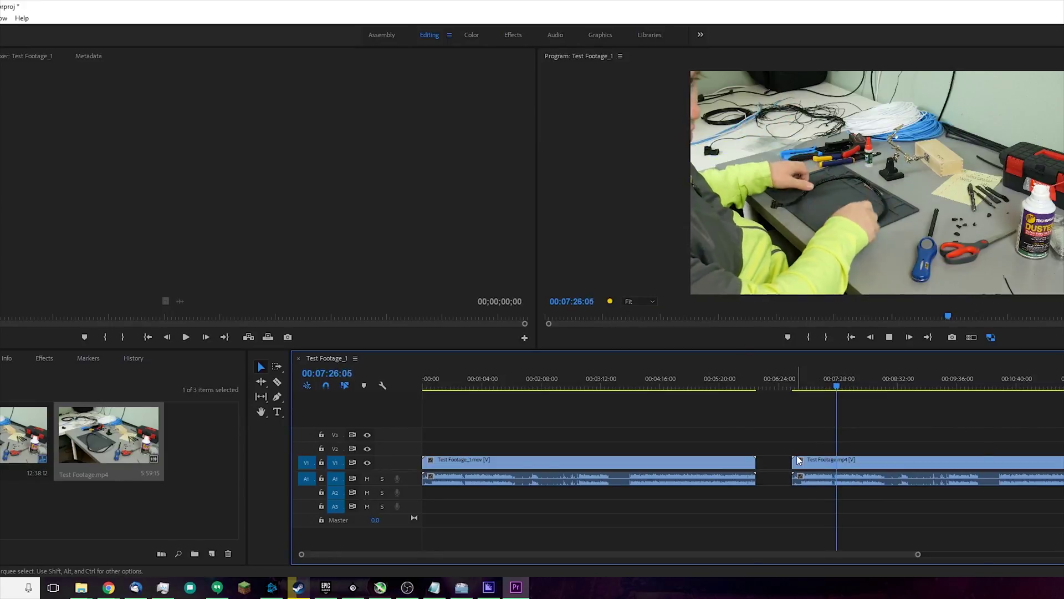
click(838, 383)
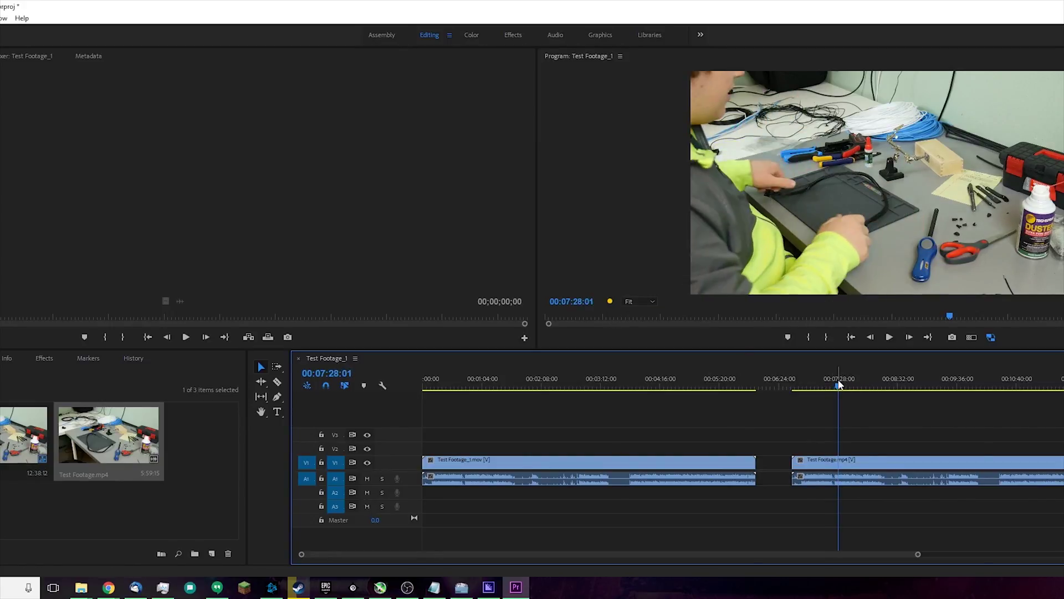
key(space)
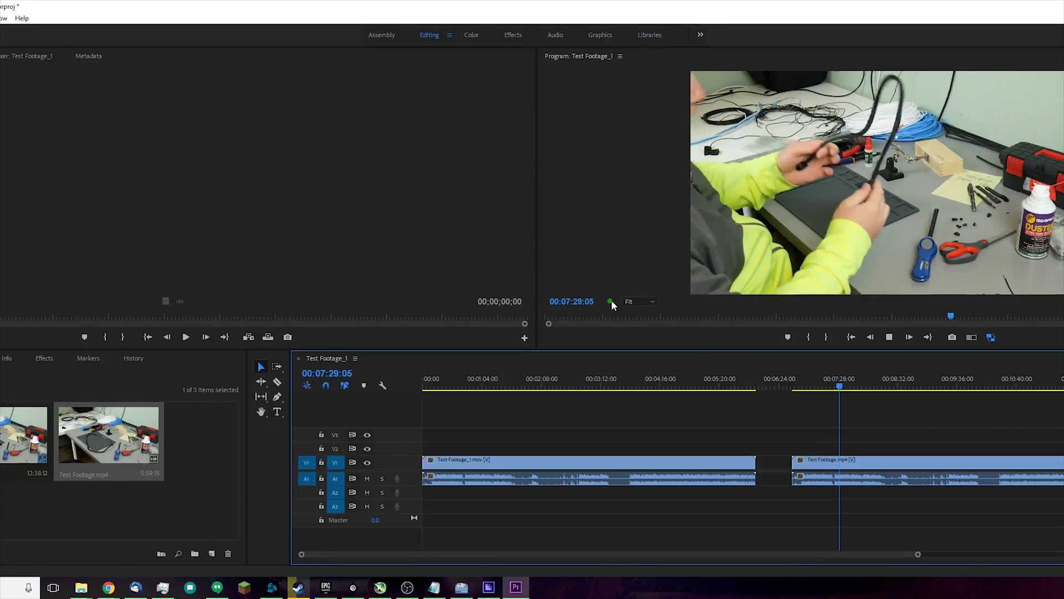
click(840, 382)
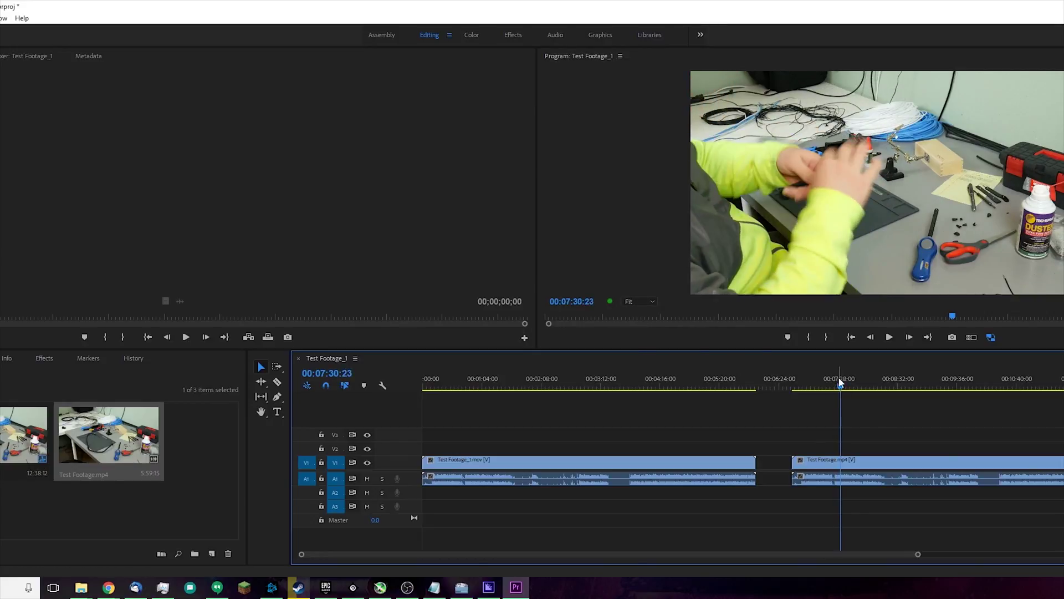
drag(841, 382, 860, 434)
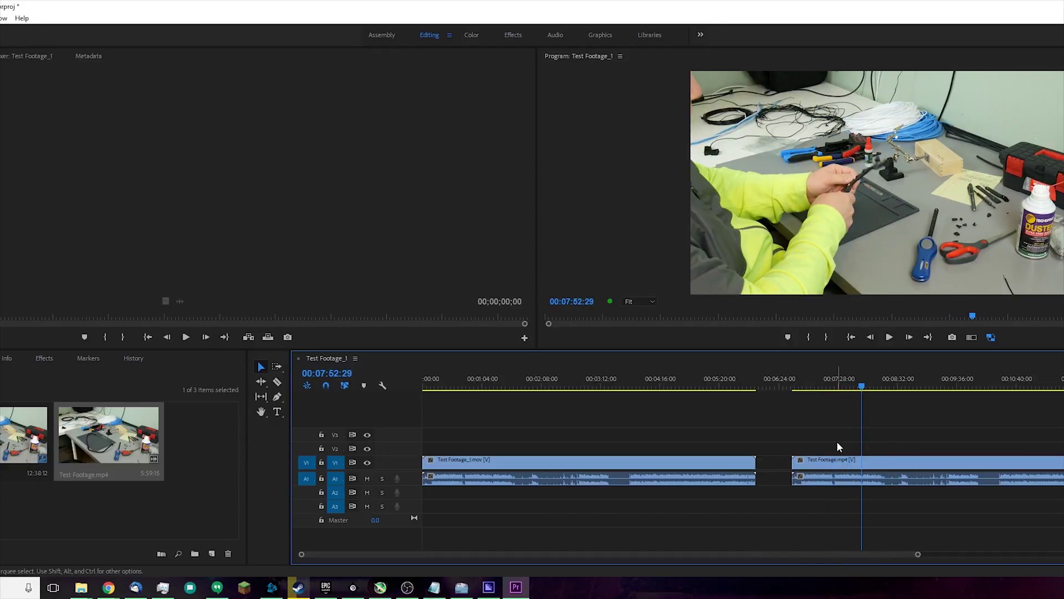
drag(866, 384, 491, 446)
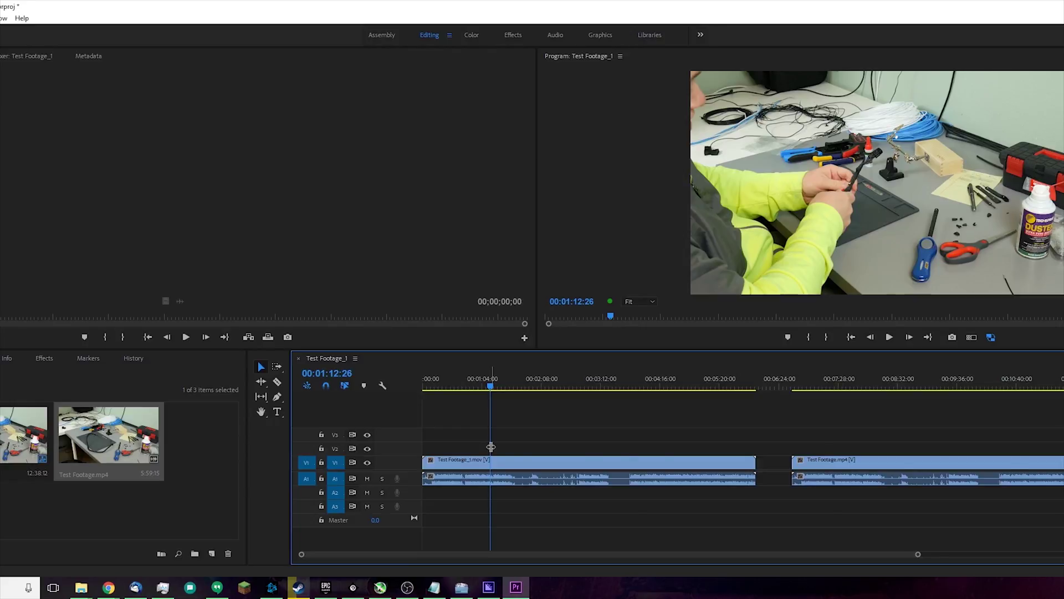
click(468, 274)
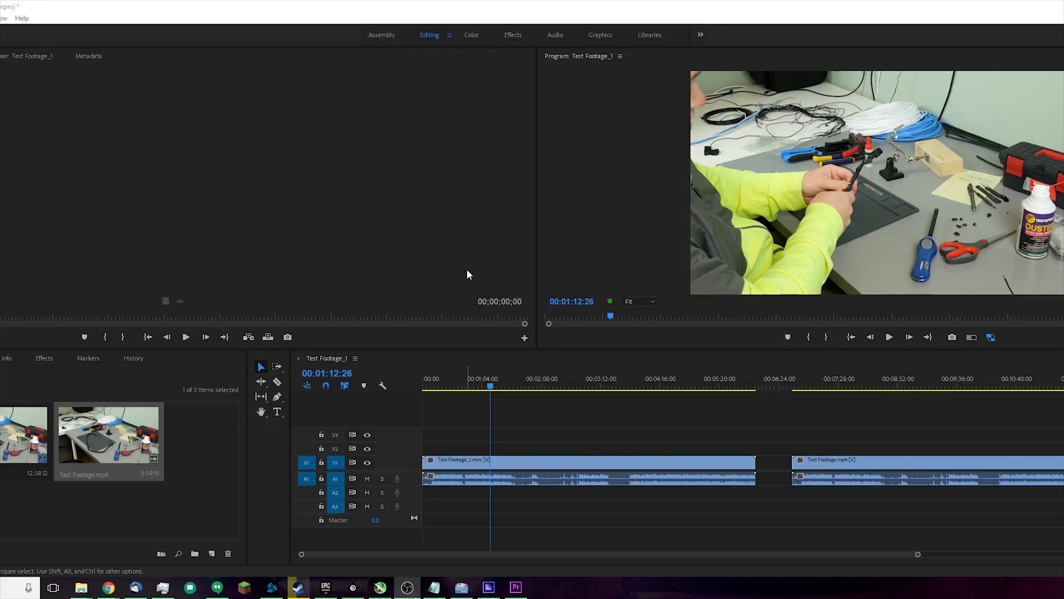